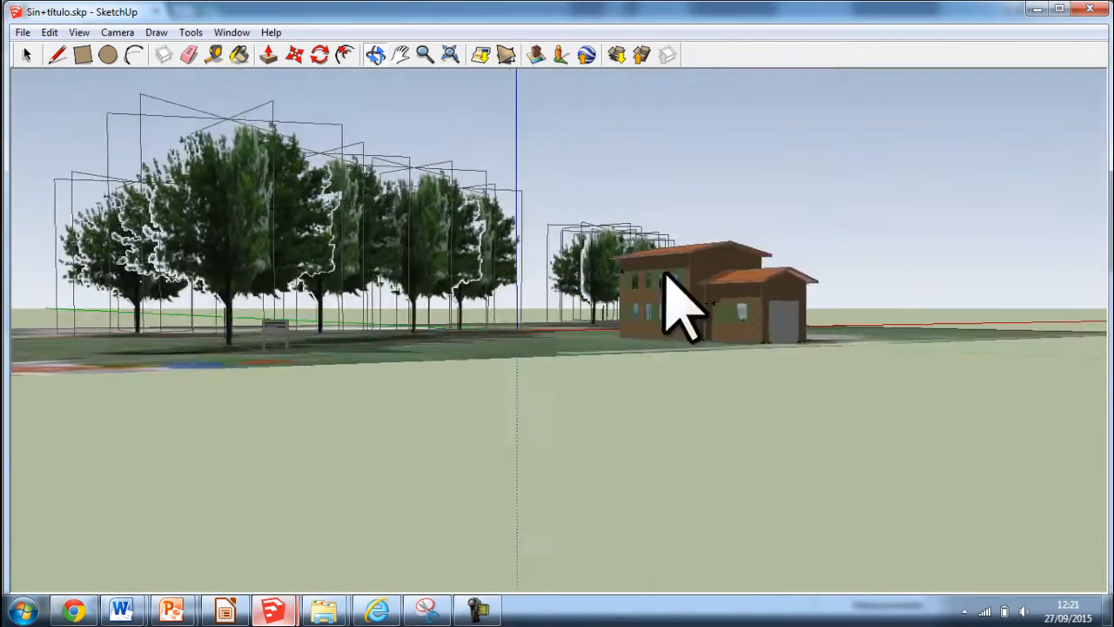
- Close the finished house model without saving its changes and switch to the untitled SketchUp drawing
{"action": "left_click", "coordinate": [1089, 8]}
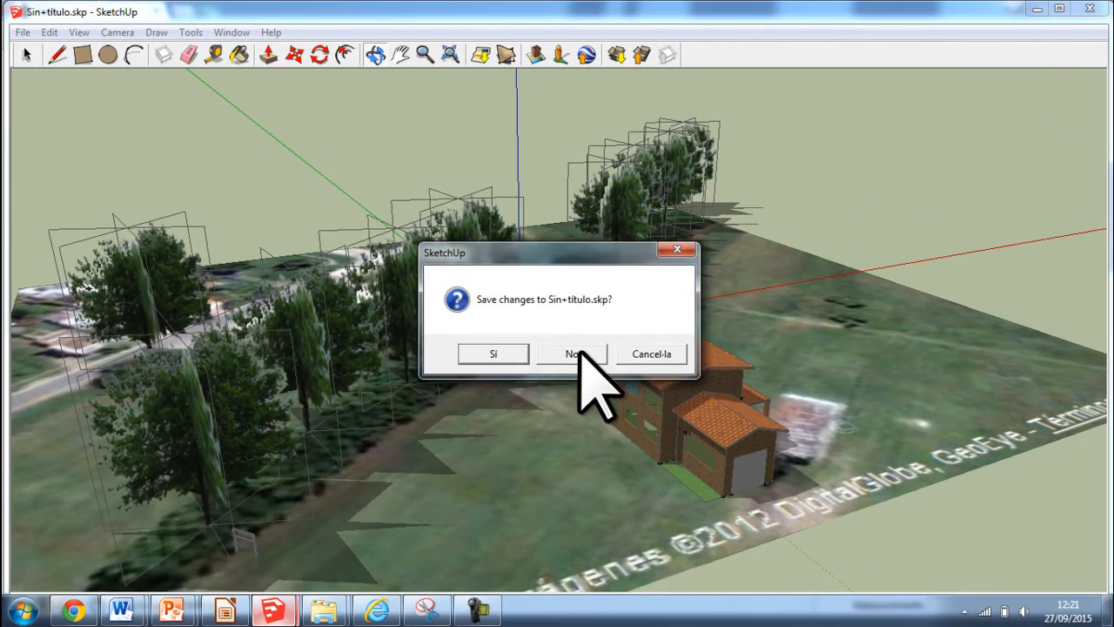
{"action": "left_click", "coordinate": [574, 353]}
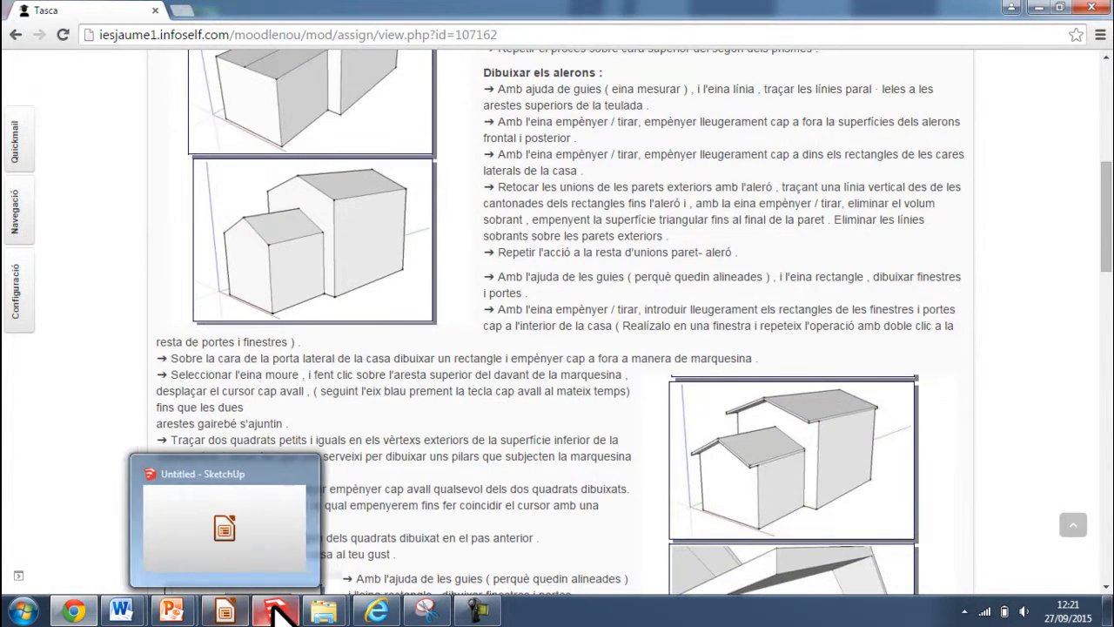
{"action": "left_click", "coordinate": [277, 610]}
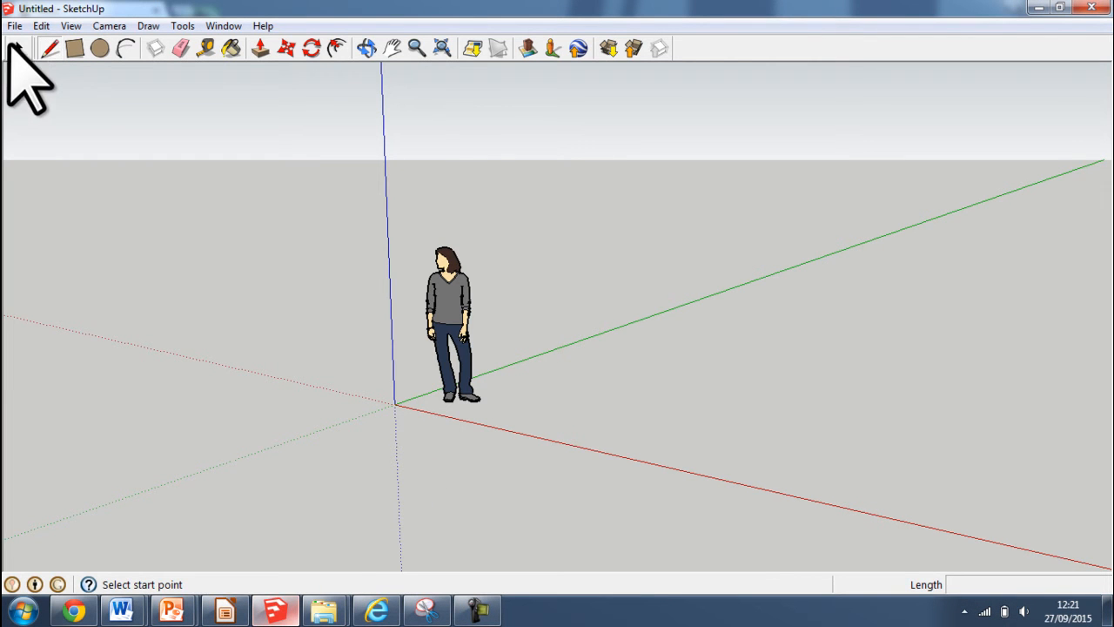
- Delete the default human figure standing near the origin
{"action": "left_click", "coordinate": [18, 48]}
{"action": "left_click", "coordinate": [449, 300]}
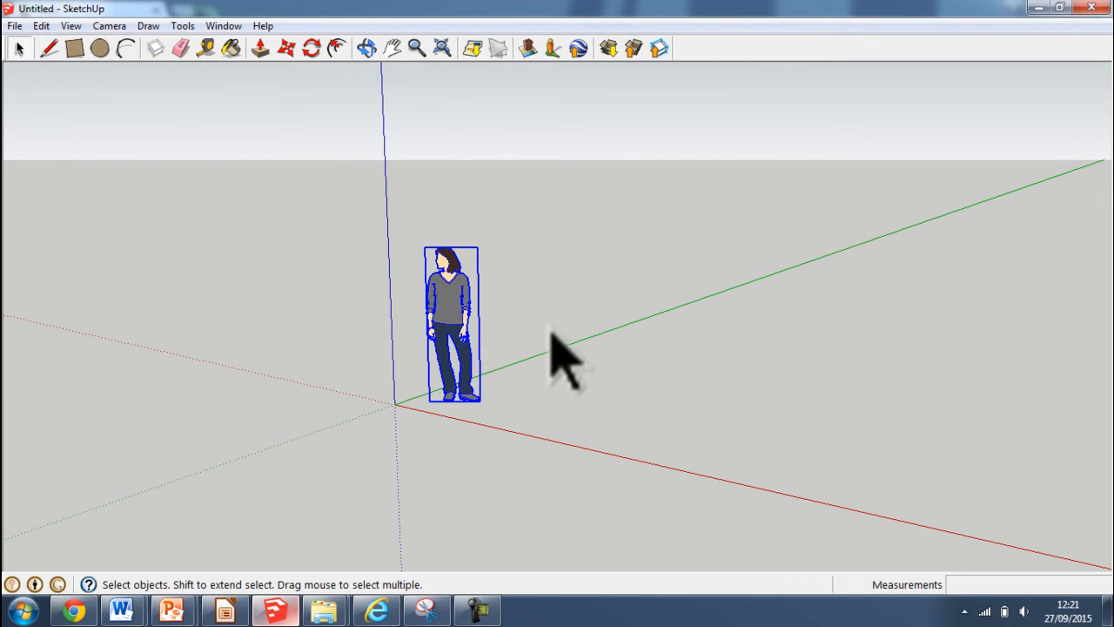
{"action": "key", "text": "Delete"}
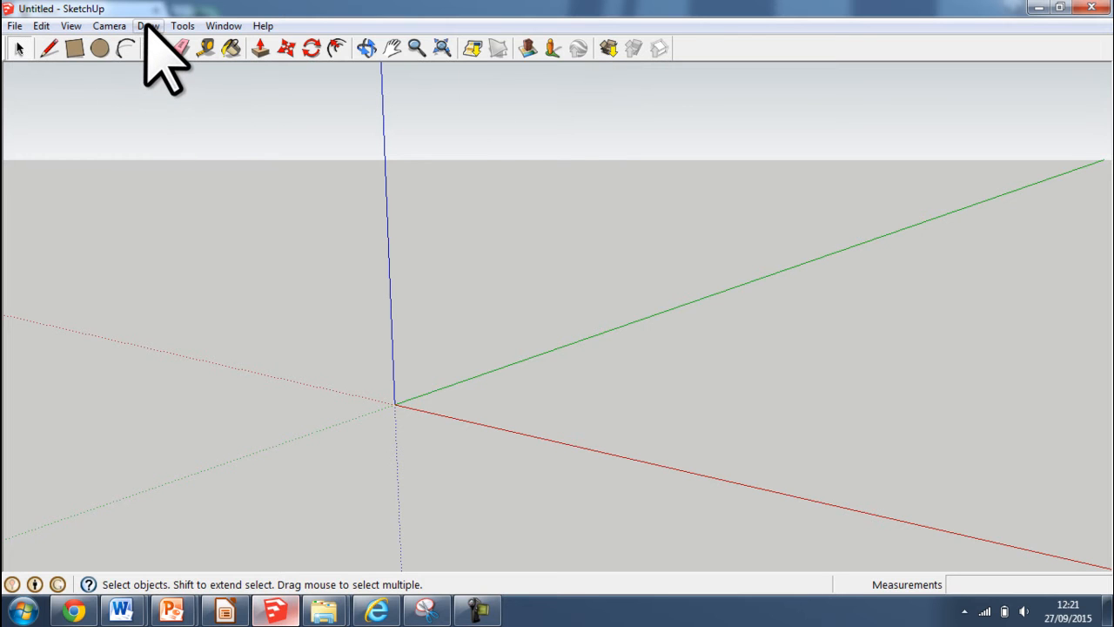
- Show the Large Tool Set toolbar and hide the Getting Started toolbar
{"action": "left_click", "coordinate": [70, 26]}
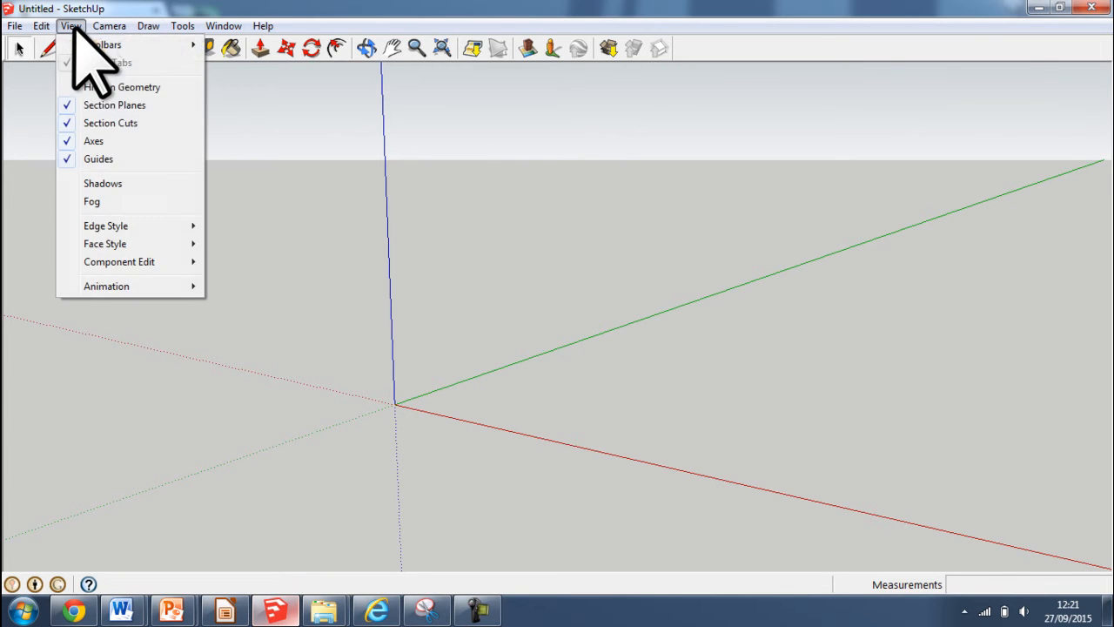
{"action": "mouse_move", "coordinate": [124, 44]}
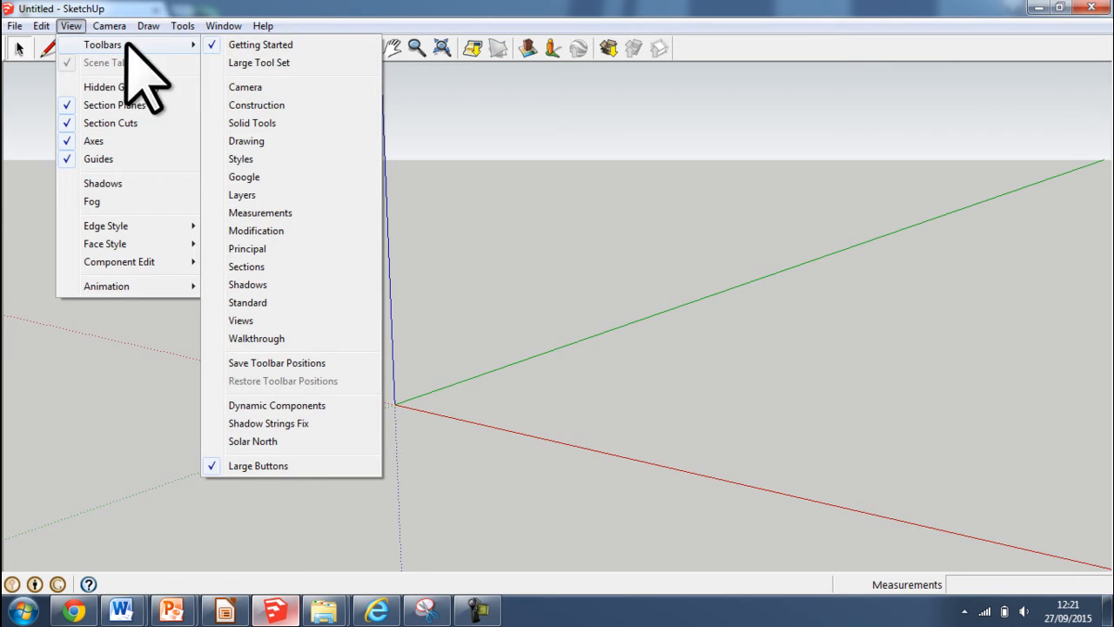
{"action": "left_click", "coordinate": [259, 62]}
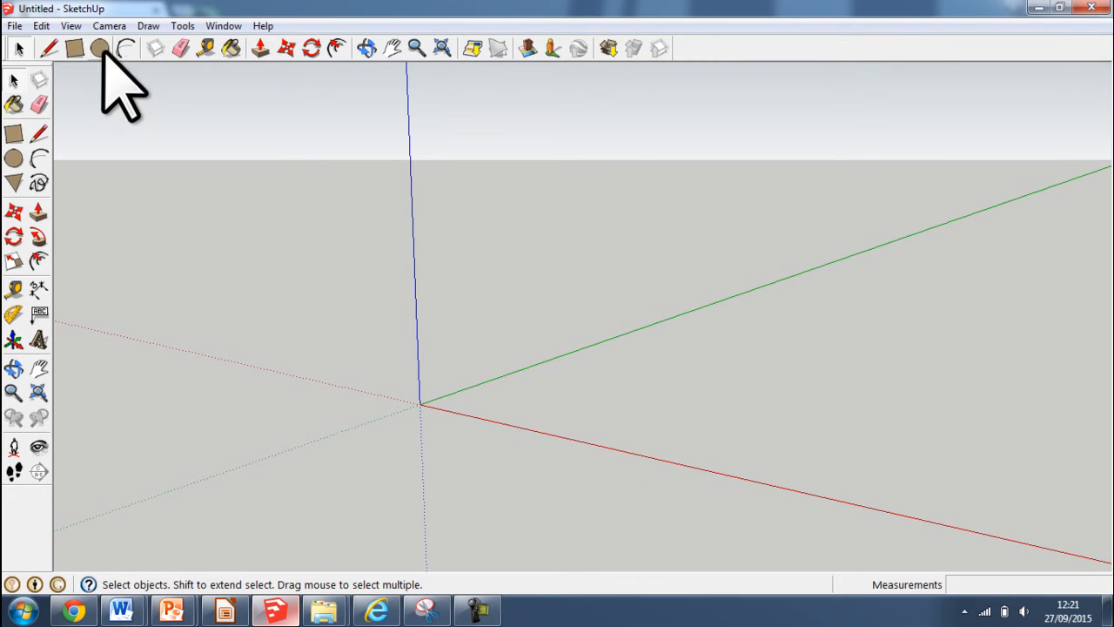
{"action": "left_click", "coordinate": [72, 27]}
{"action": "mouse_move", "coordinate": [142, 44]}
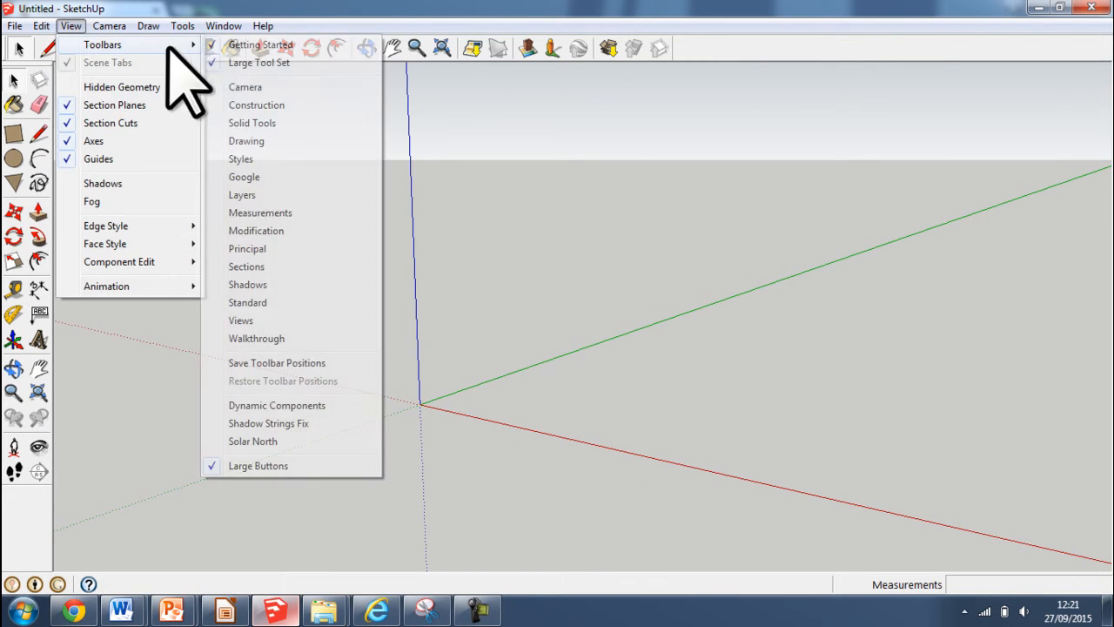
{"action": "left_click", "coordinate": [231, 44]}
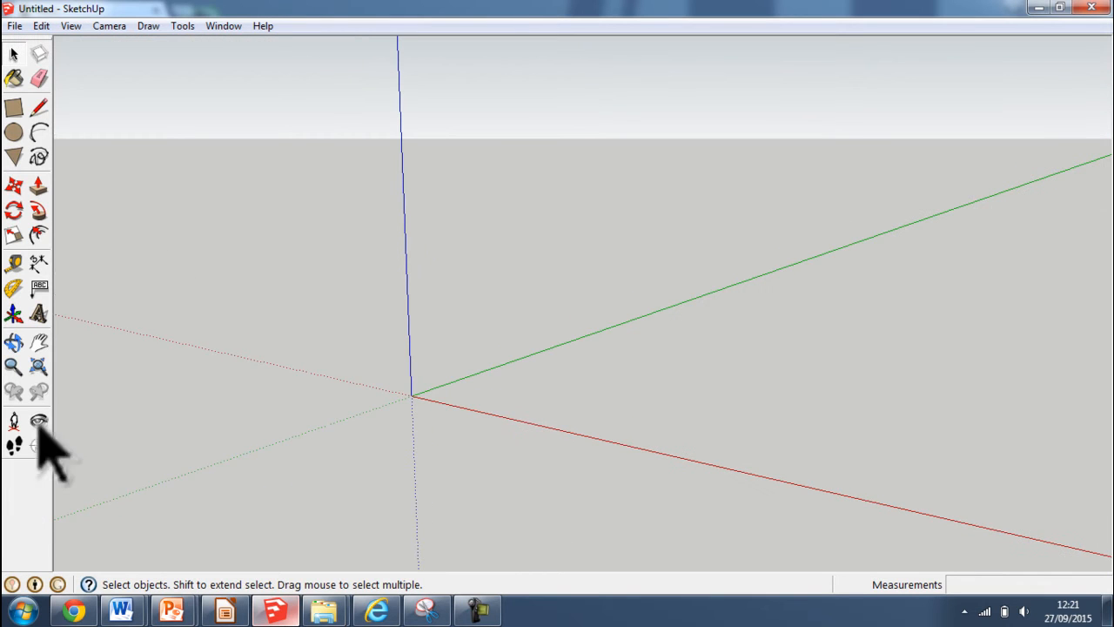
- Dock the Large Tool Set as a single horizontal row beneath the menu bar, flush with the start of the row
{"action": "left_click_drag", "start_coordinate": [31, 39], "coordinate": [344, 35]}
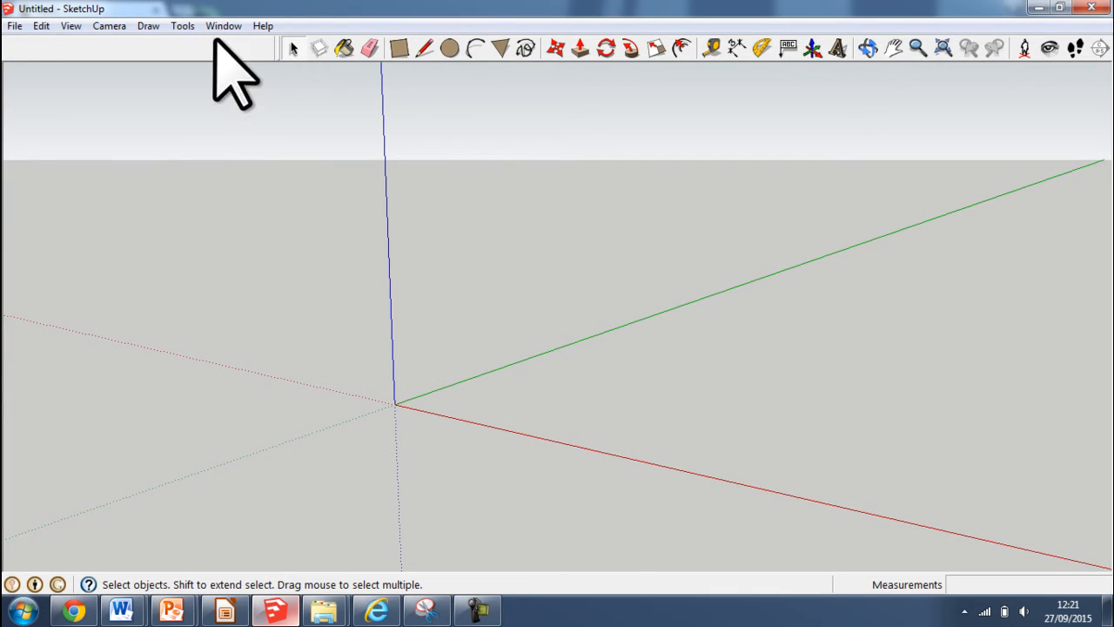
{"action": "left_click_drag", "start_coordinate": [278, 45], "coordinate": [40, 46]}
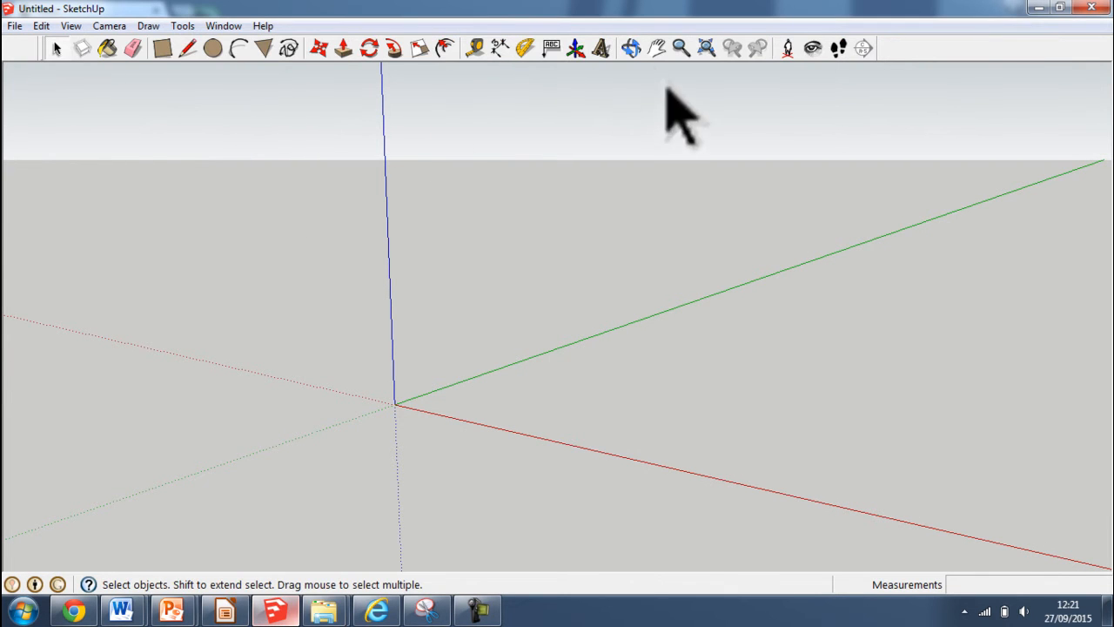
{"action": "left_click_drag", "start_coordinate": [40, 49], "coordinate": [11, 44]}
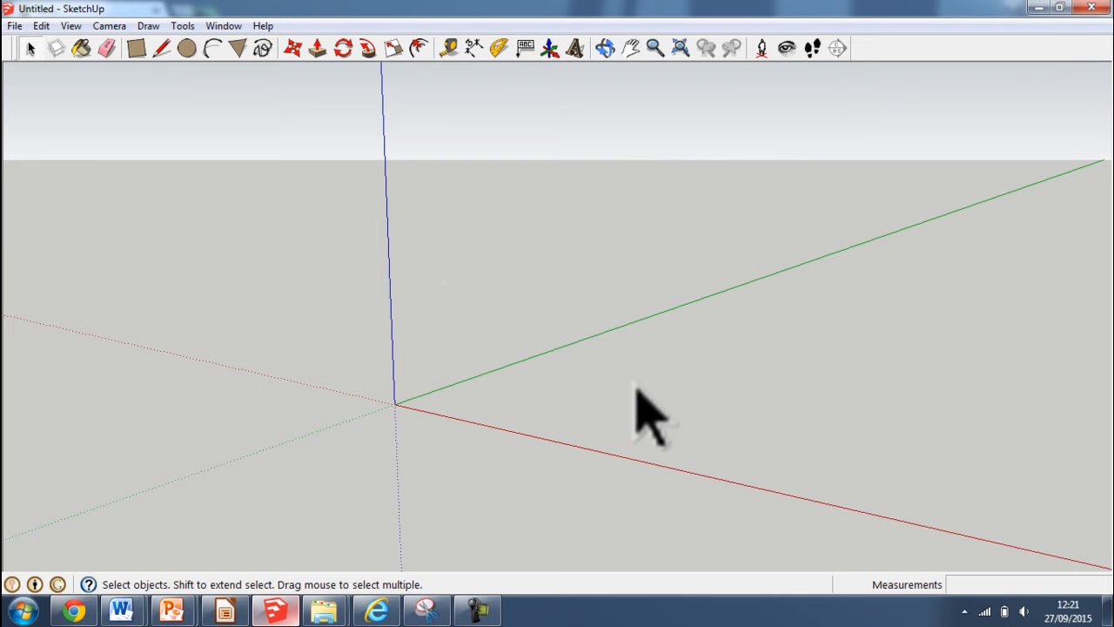
- Draw a 5000 by 6000 mm rectangle on the ground between the red and green axes
{"action": "middle_click_drag", "start_coordinate": [563, 360], "coordinate": [626, 363]}
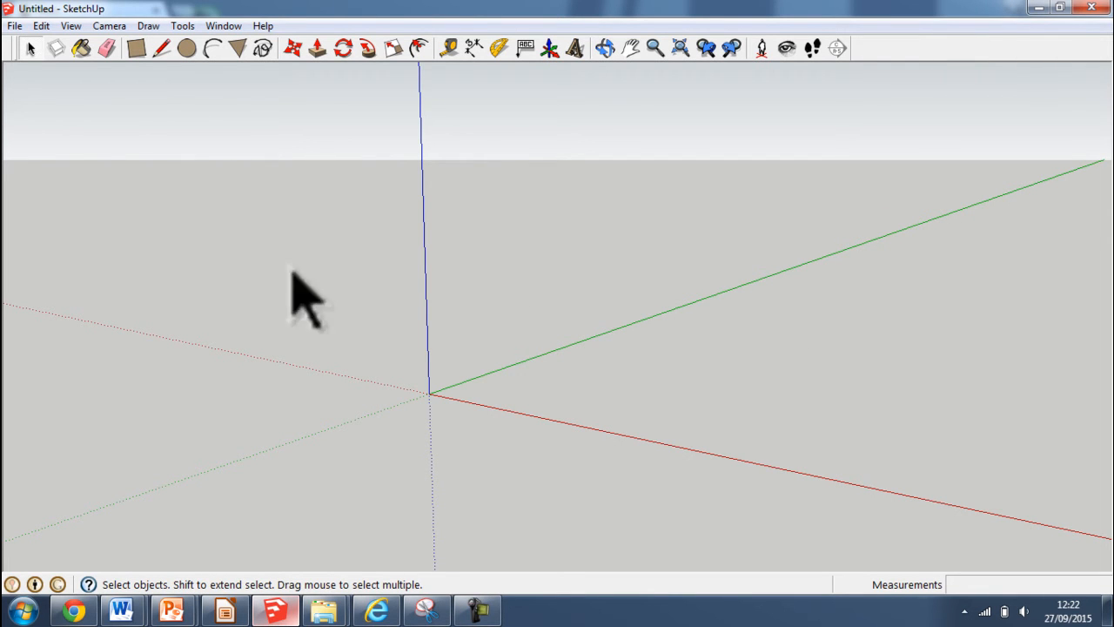
{"action": "left_click", "coordinate": [136, 48]}
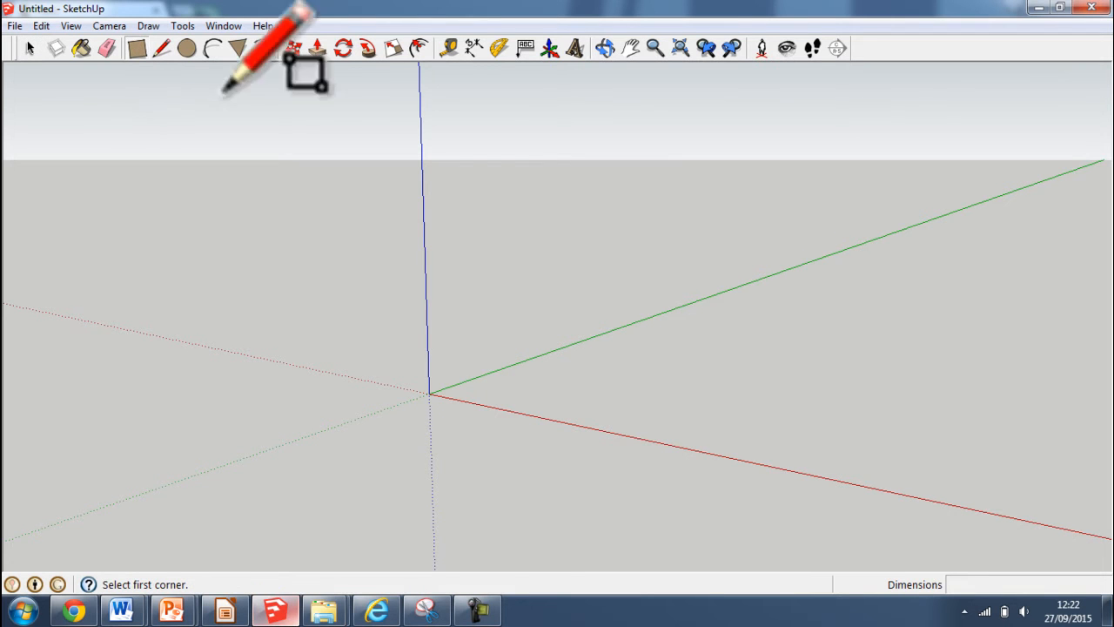
{"action": "left_click", "coordinate": [696, 362]}
{"action": "left_click", "coordinate": [956, 344]}
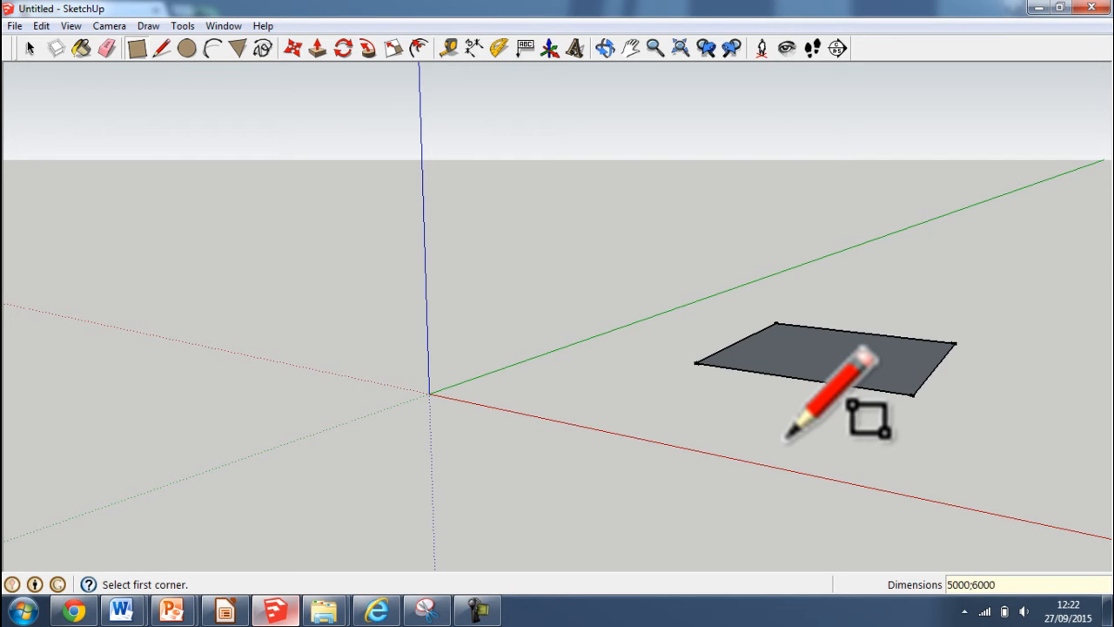
{"action": "key", "text": "Return"}
- Place a guide point 1000 mm from the near corner along the large rectangle's front edge
{"action": "scroll", "coordinate": [788, 438], "scroll_direction": "up", "scroll_amount": 1}
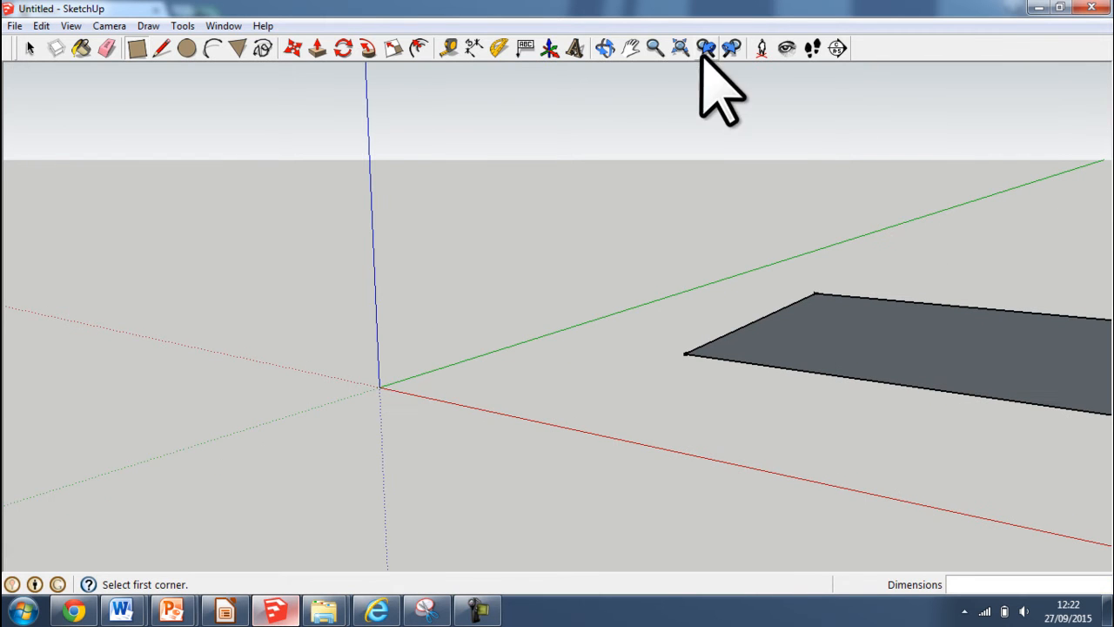
{"action": "left_click", "coordinate": [630, 48]}
{"action": "left_click_drag", "start_coordinate": [883, 374], "coordinate": [609, 336]}
{"action": "left_click", "coordinate": [605, 48]}
{"action": "left_click_drag", "start_coordinate": [627, 211], "coordinate": [670, 469]}
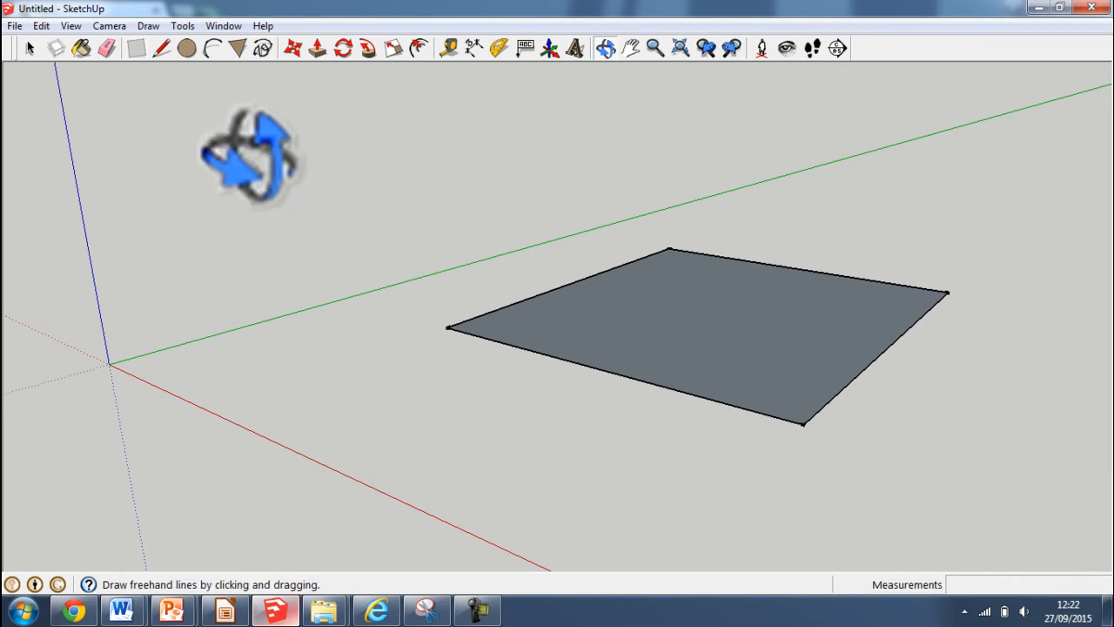
{"action": "left_click", "coordinate": [450, 49]}
{"action": "left_click", "coordinate": [446, 328]}
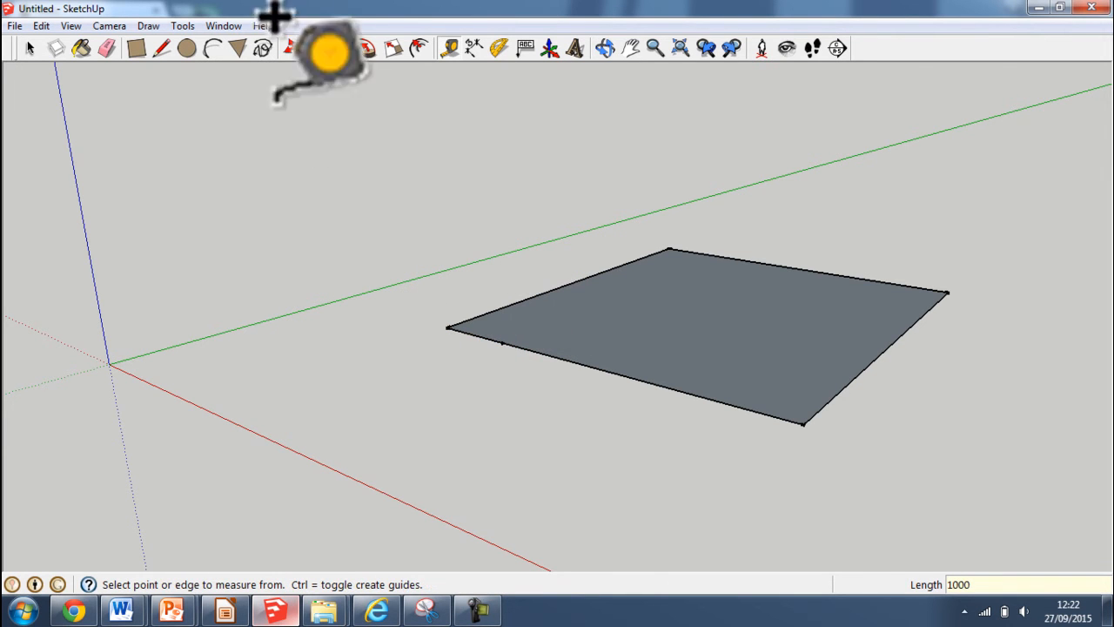
- Draw a 3000 by 4000 mm rectangle outward from the guide point on the large rectangle's front edge
{"action": "left_click", "coordinate": [136, 49]}
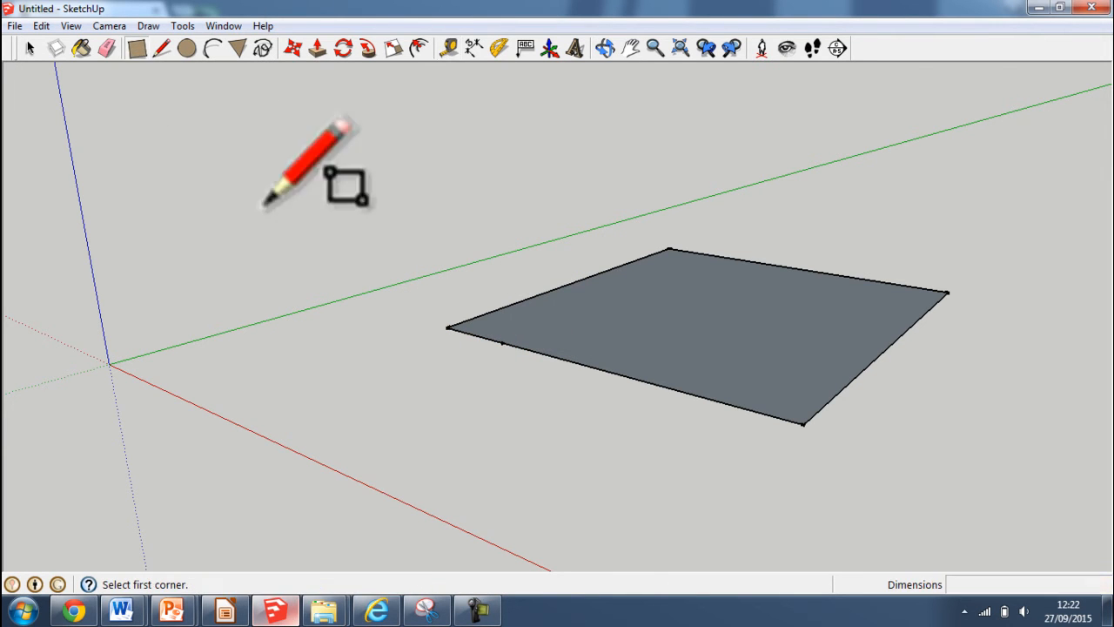
{"action": "left_click", "coordinate": [502, 342]}
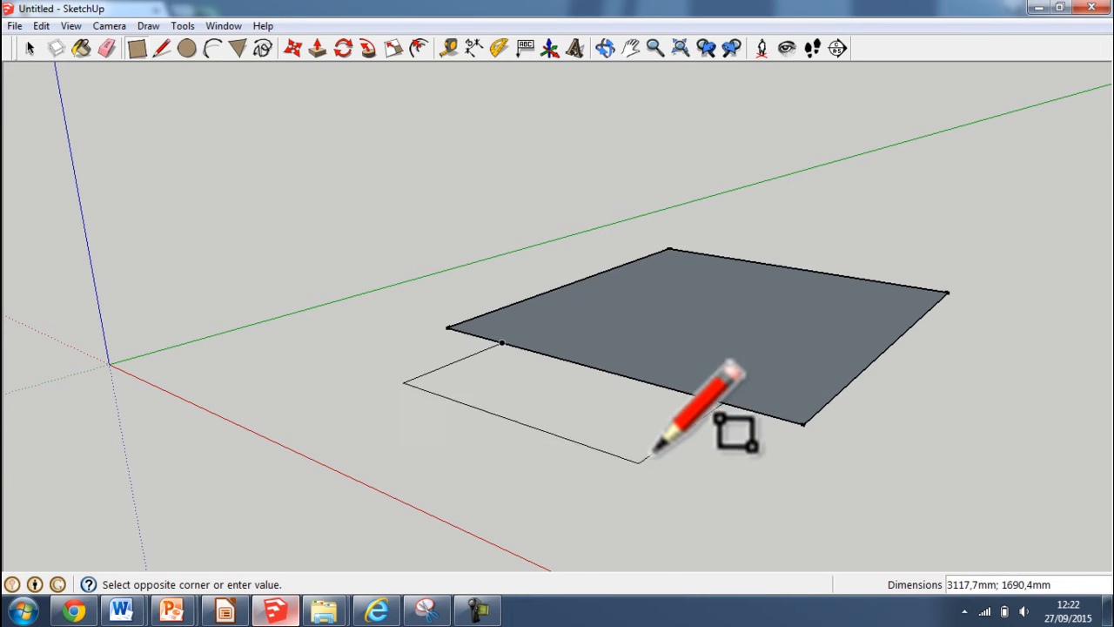
{"action": "left_click", "coordinate": [681, 448]}
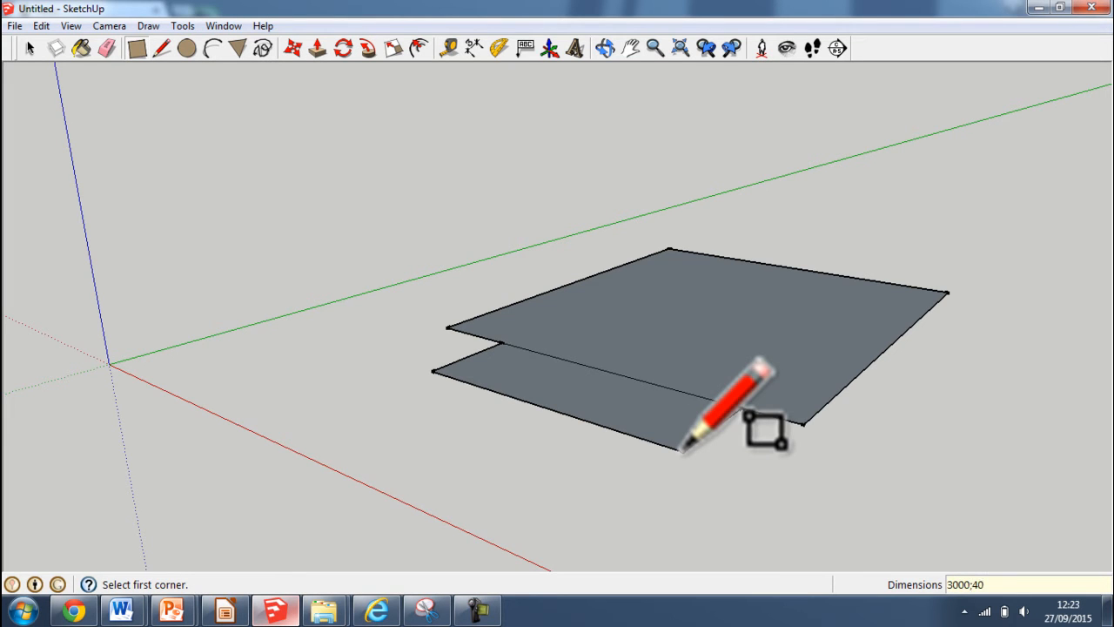
{"action": "key", "text": "Return"}
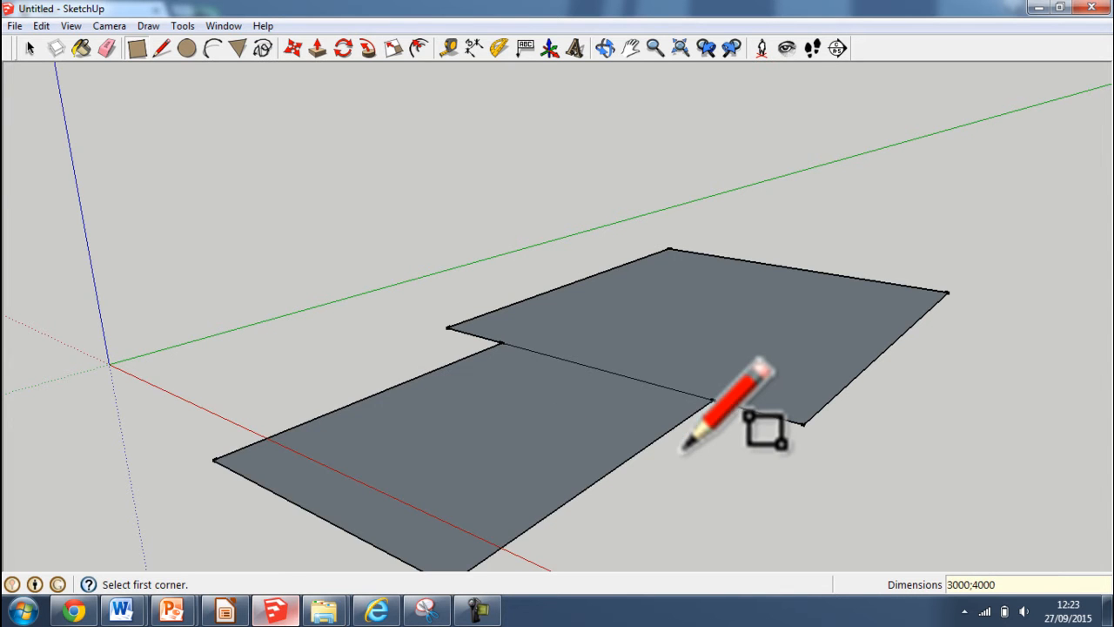
- Push/pull the large rectangle upward into a box about 3050 mm high
{"action": "scroll", "coordinate": [677, 383], "scroll_direction": "down", "scroll_amount": 3}
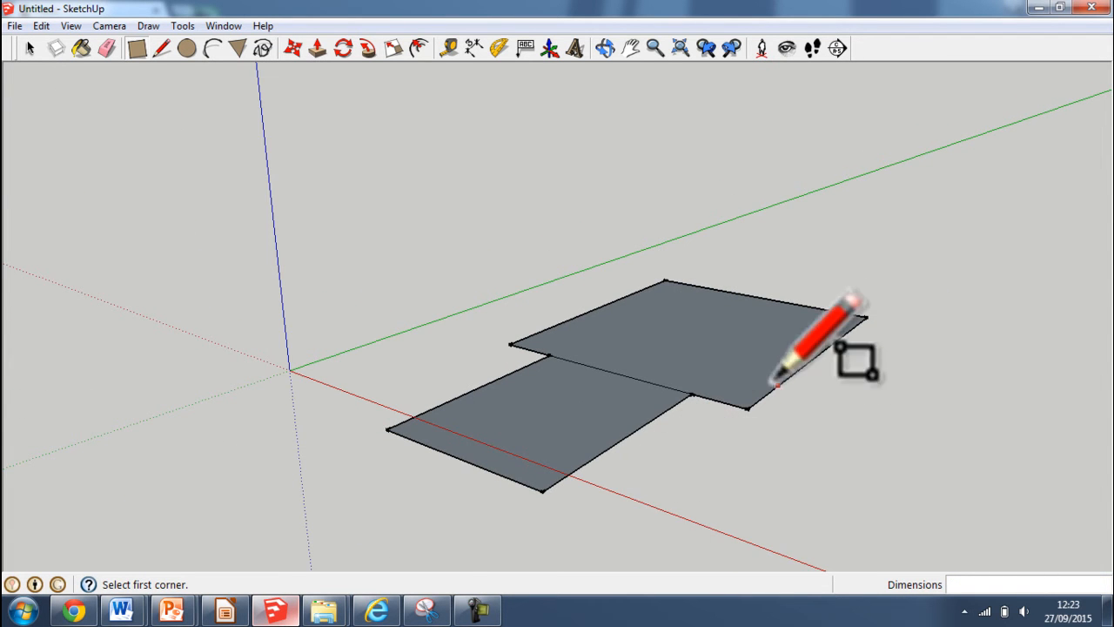
{"action": "left_click", "coordinate": [317, 48]}
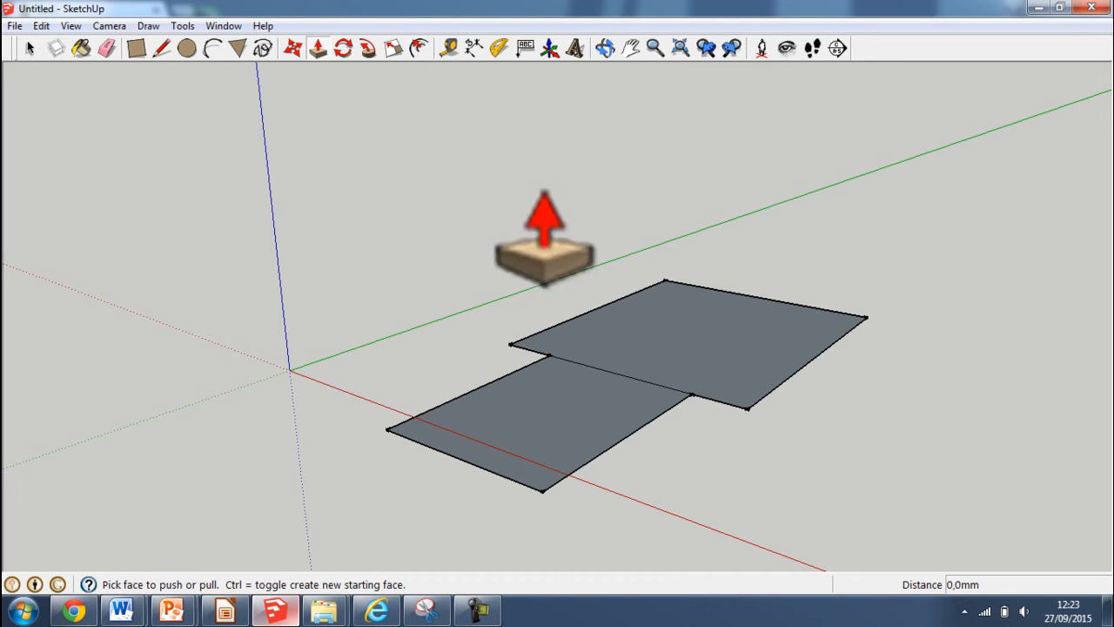
{"action": "left_click", "coordinate": [712, 383]}
{"action": "left_click_drag", "start_coordinate": [712, 376], "coordinate": [686, 207]}
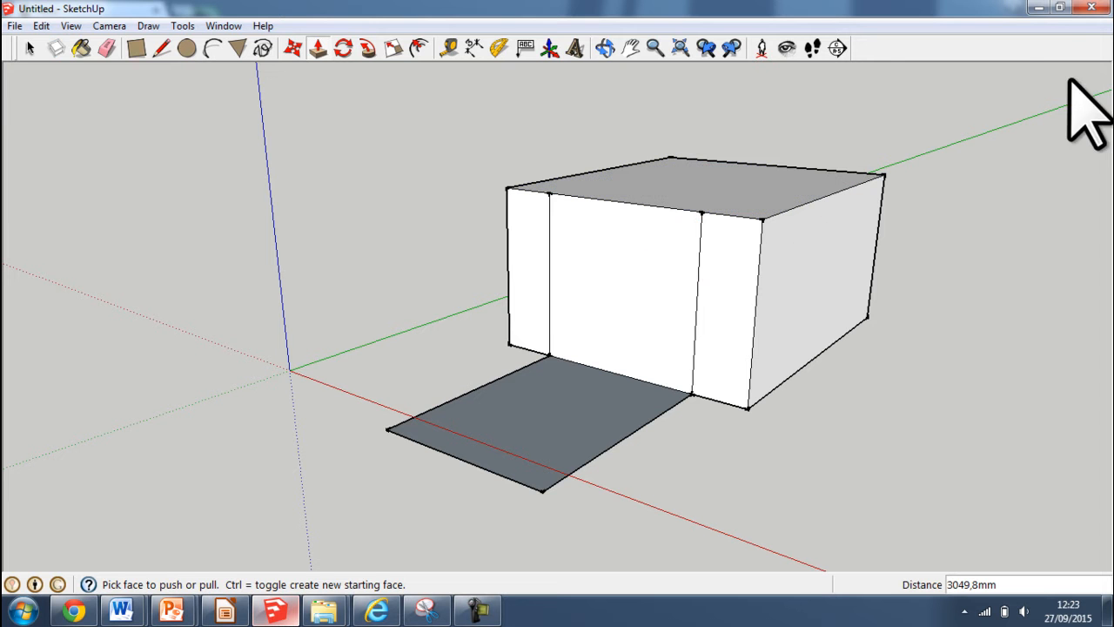
- Look up the small and large prism dimensions on the assignment page in the browser, and return to the SketchUp window
{"action": "mouse_move", "coordinate": [984, 8]}
{"action": "left_mouse_down"}
{"action": "mouse_move", "coordinate": [896, 322]}
{"action": "mouse_move", "coordinate": [969, 260]}
{"action": "left_mouse_up"}
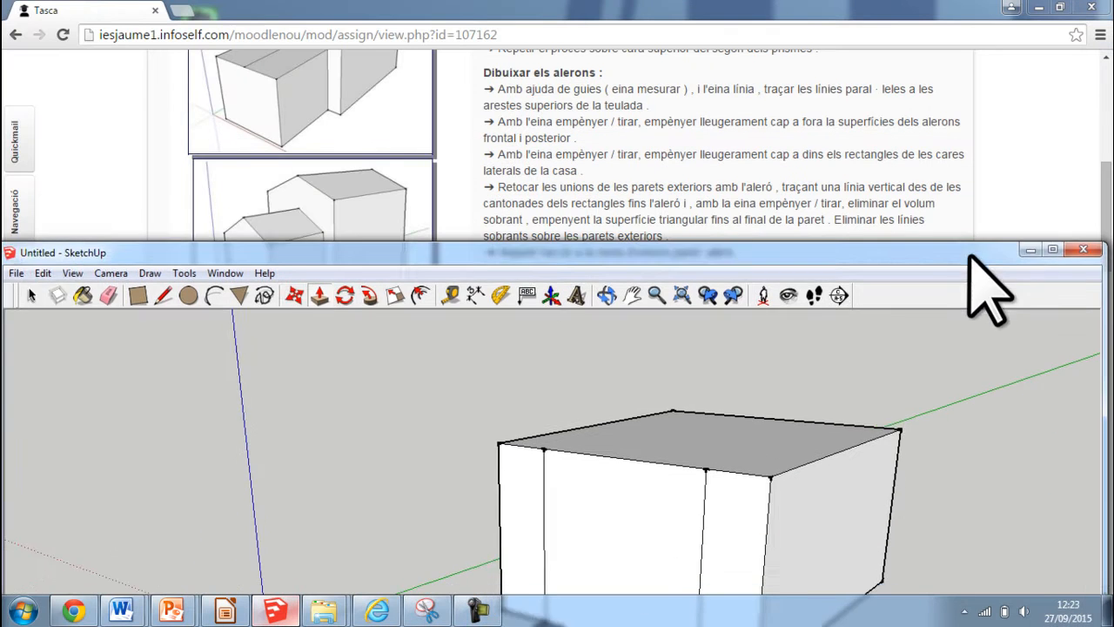
{"action": "mouse_move", "coordinate": [1106, 225]}
{"action": "left_mouse_down"}
{"action": "mouse_move", "coordinate": [1109, 144]}
{"action": "mouse_move", "coordinate": [1107, 195]}
{"action": "left_mouse_up"}
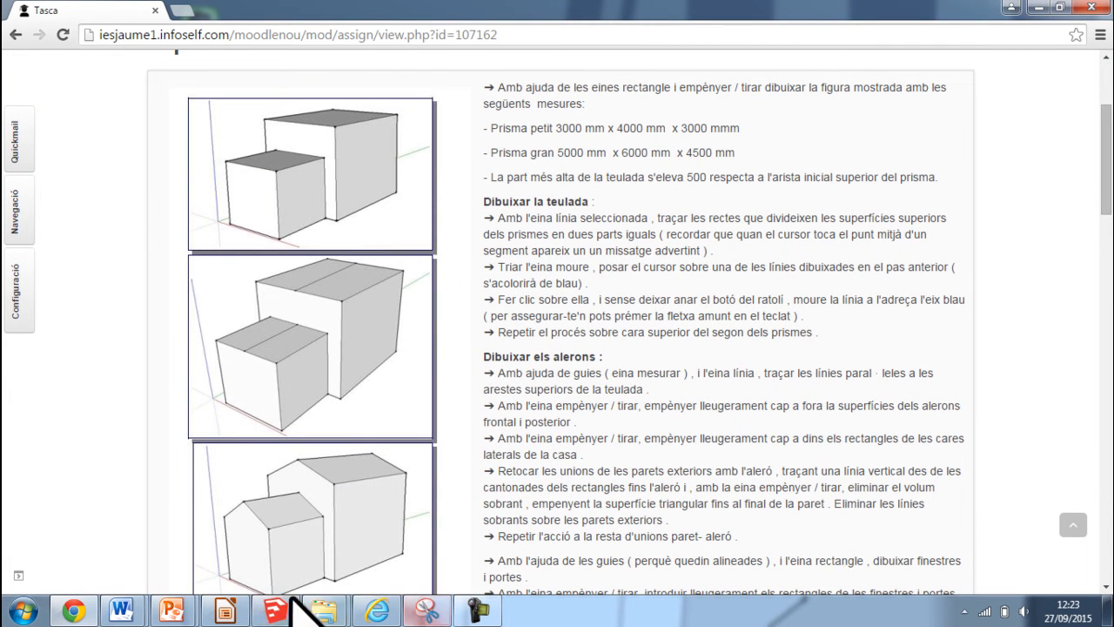
{"action": "left_click", "coordinate": [275, 612]}
{"action": "left_click_drag", "start_coordinate": [653, 261], "coordinate": [687, 87]}
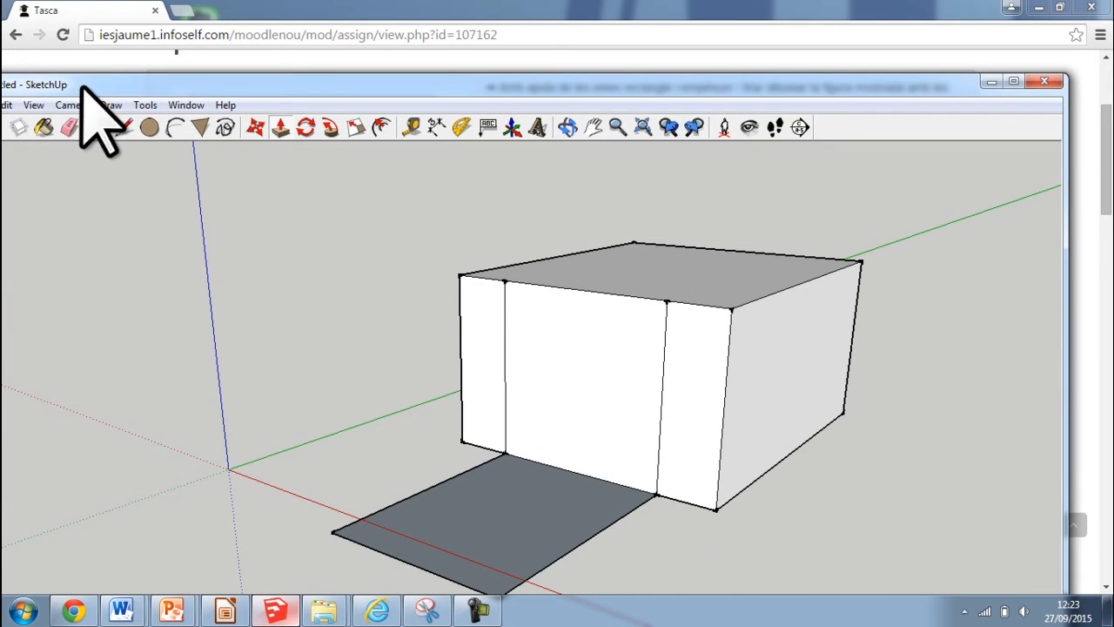
{"action": "left_click_drag", "start_coordinate": [124, 85], "coordinate": [283, 63]}
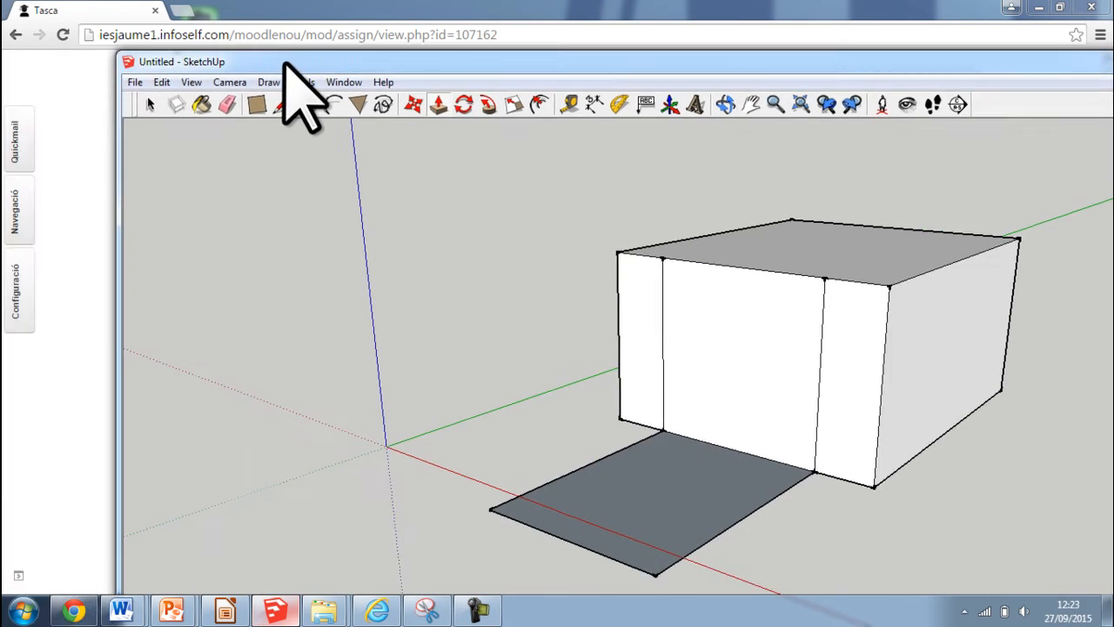
- Try removing the vertical lines on the box's front face, and undo that together with the box's extrusion
{"action": "left_click", "coordinate": [150, 104]}
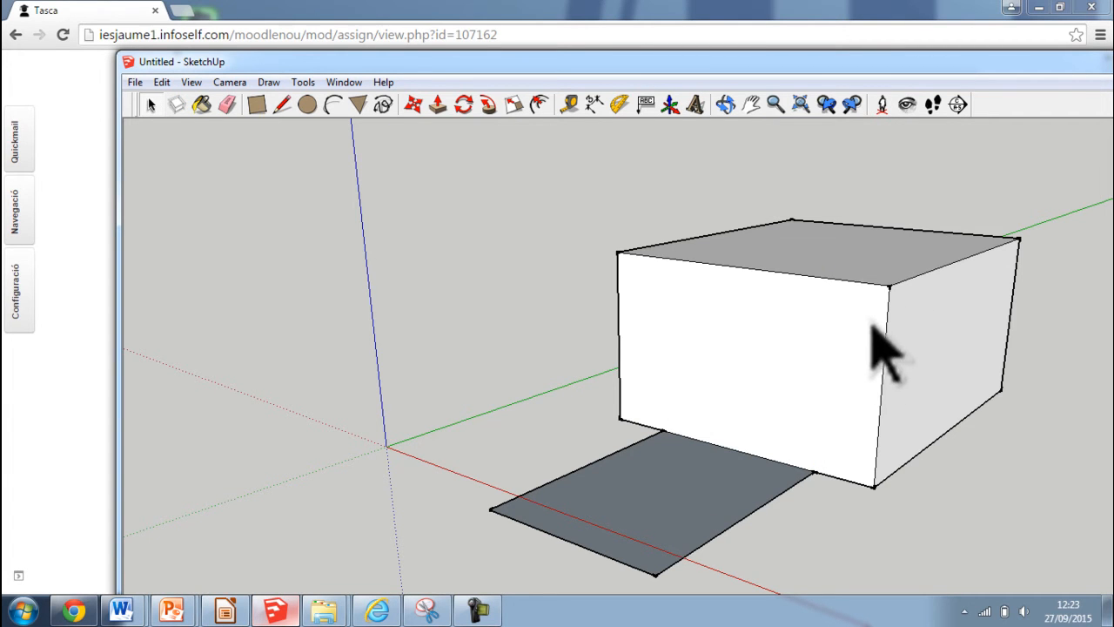
{"action": "scroll", "coordinate": [961, 430], "scroll_direction": "down", "scroll_amount": 2}
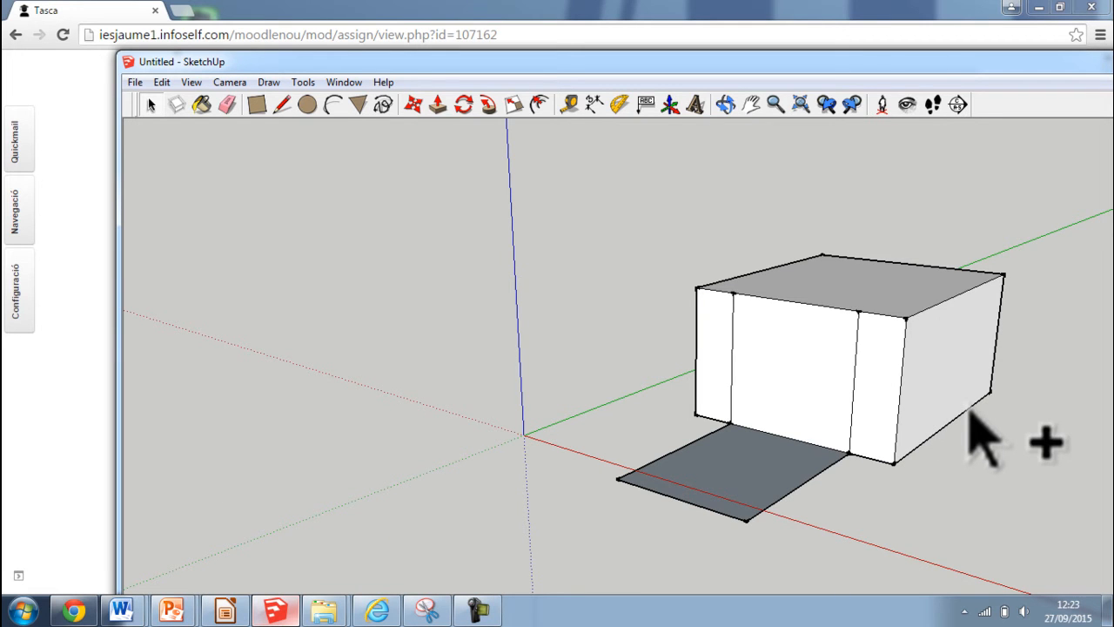
{"action": "key", "text": "ctrl+z"}
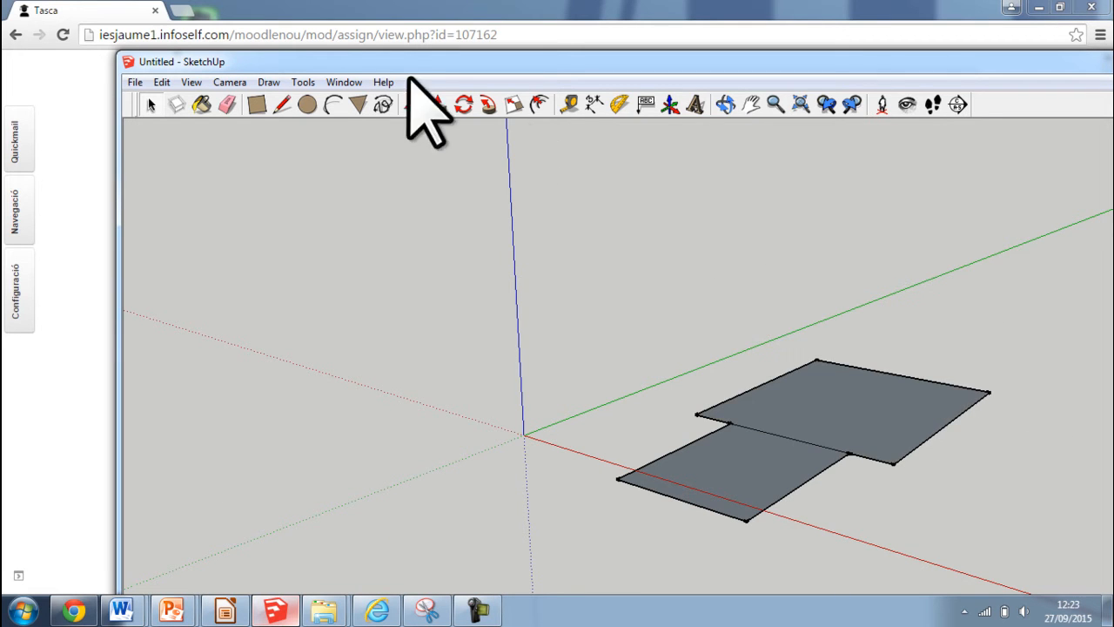
- Push/pull the large rectangle upward 4500 mm to form the large prism
{"action": "left_click", "coordinate": [438, 104]}
{"action": "left_click_drag", "start_coordinate": [820, 418], "coordinate": [808, 389]}
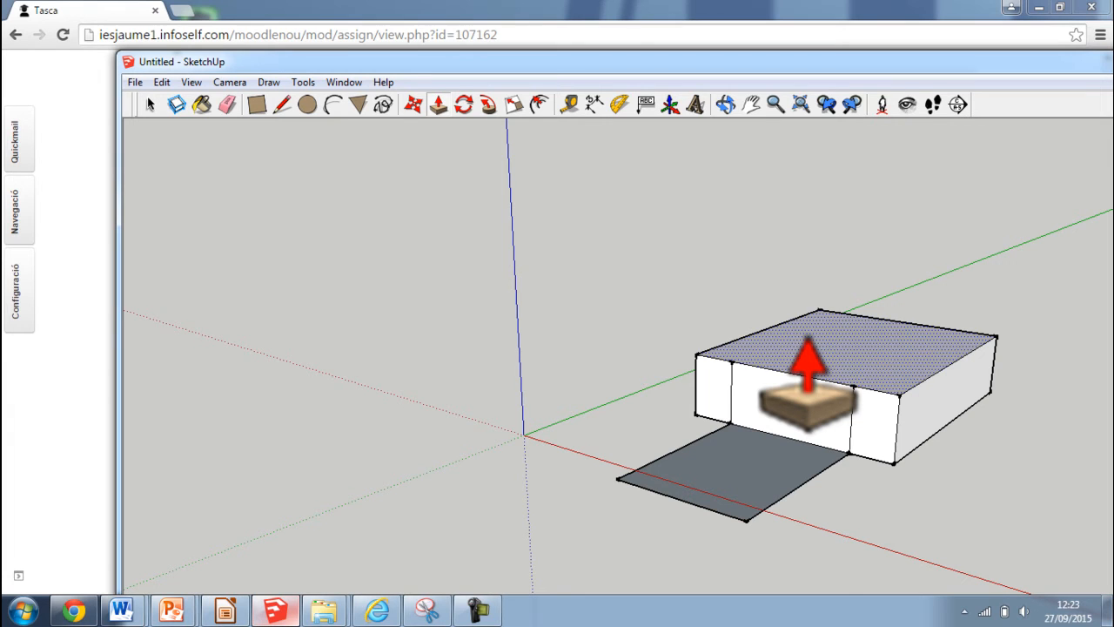
{"action": "key", "text": "Return"}
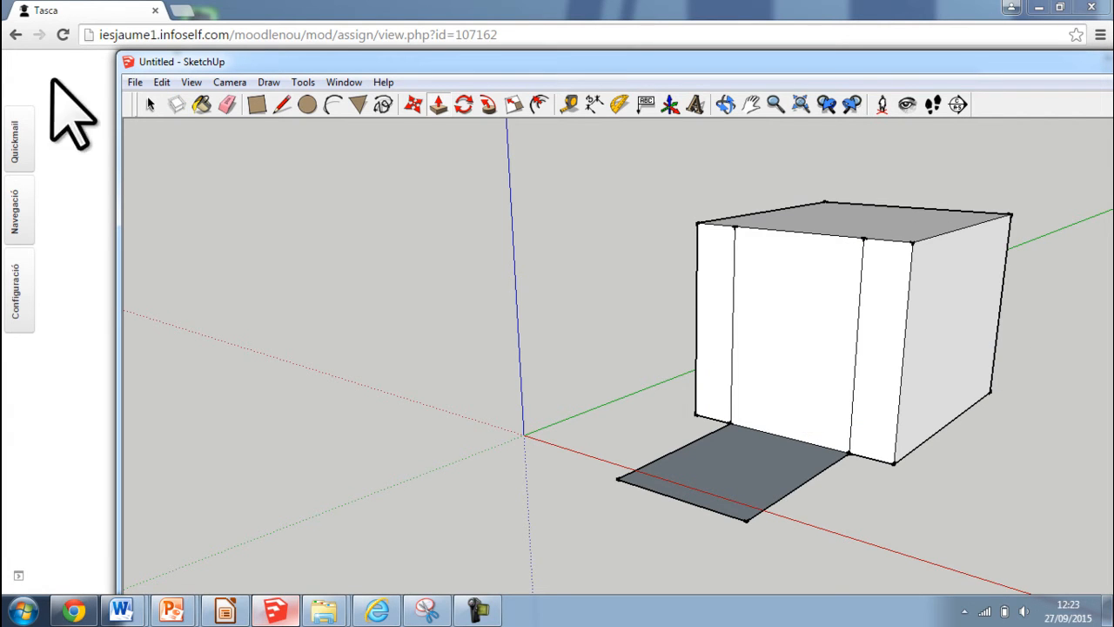
- Erase the two vertical lines on the large prism's front face
{"action": "left_click", "coordinate": [151, 103]}
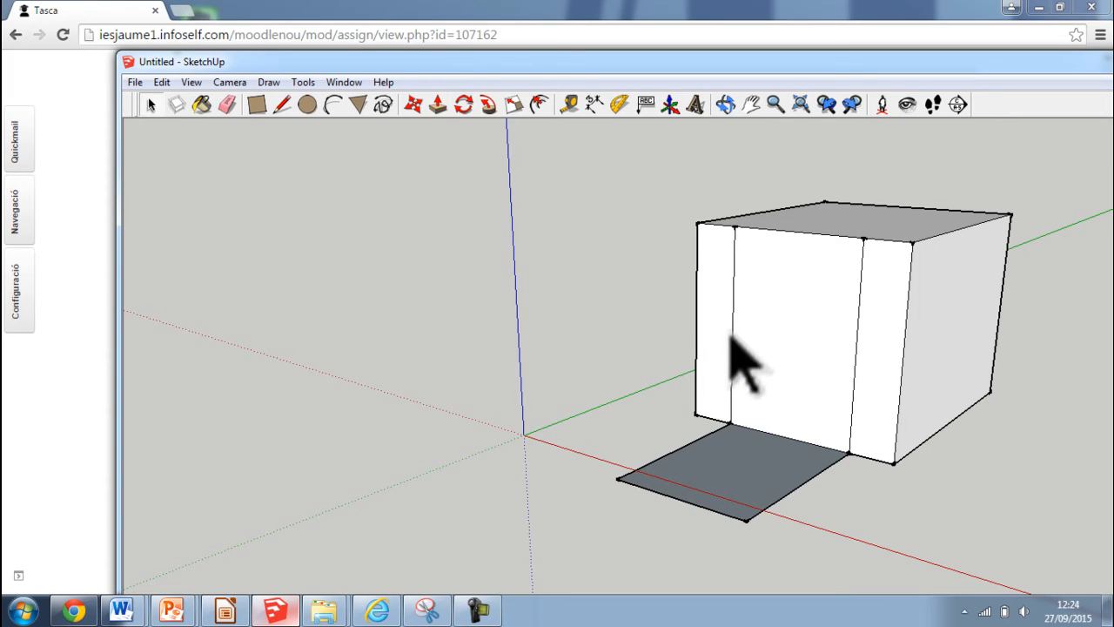
{"action": "left_click", "coordinate": [228, 104]}
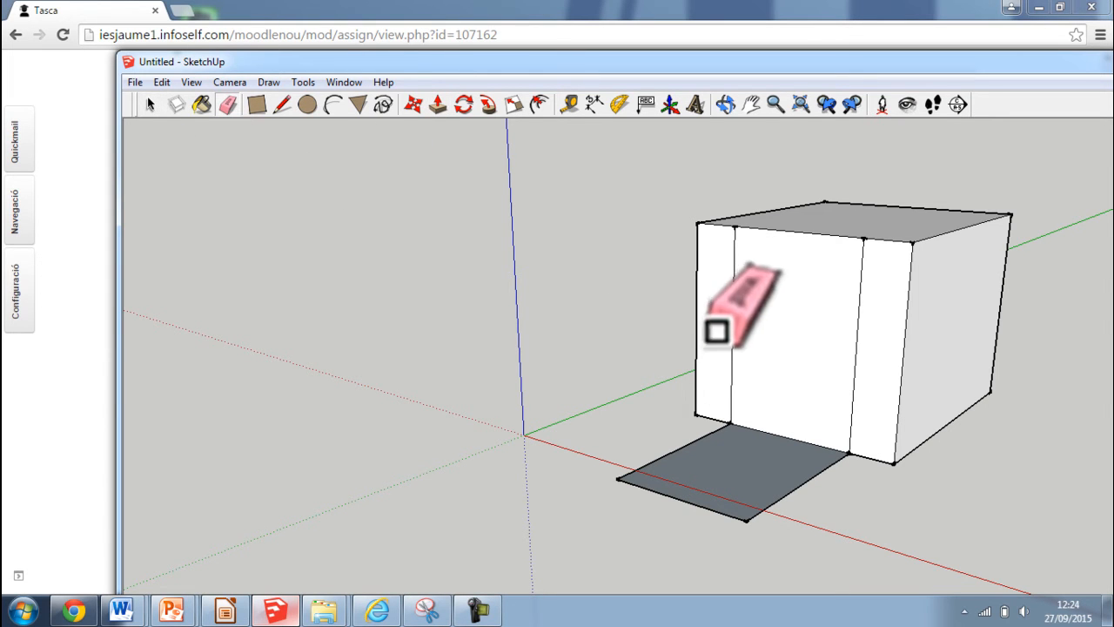
{"action": "left_click", "coordinate": [731, 335]}
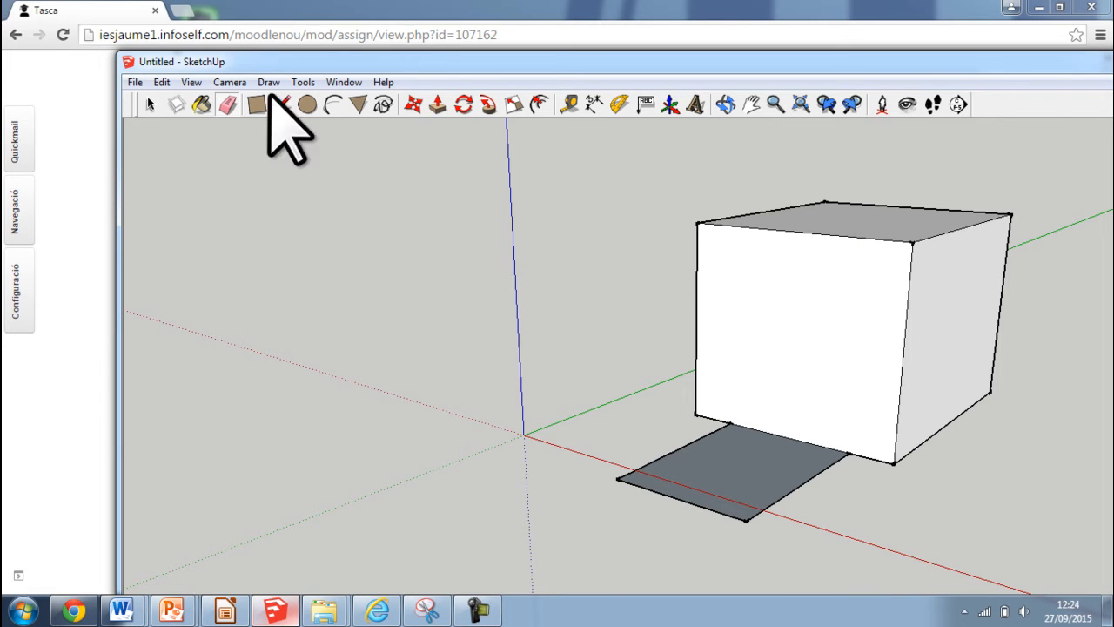
- Push/pull the small rectangle upward 3000 mm to form the small prism, and maximize the modelling window
{"action": "left_click", "coordinate": [440, 106]}
{"action": "left_click_drag", "start_coordinate": [750, 503], "coordinate": [747, 446]}
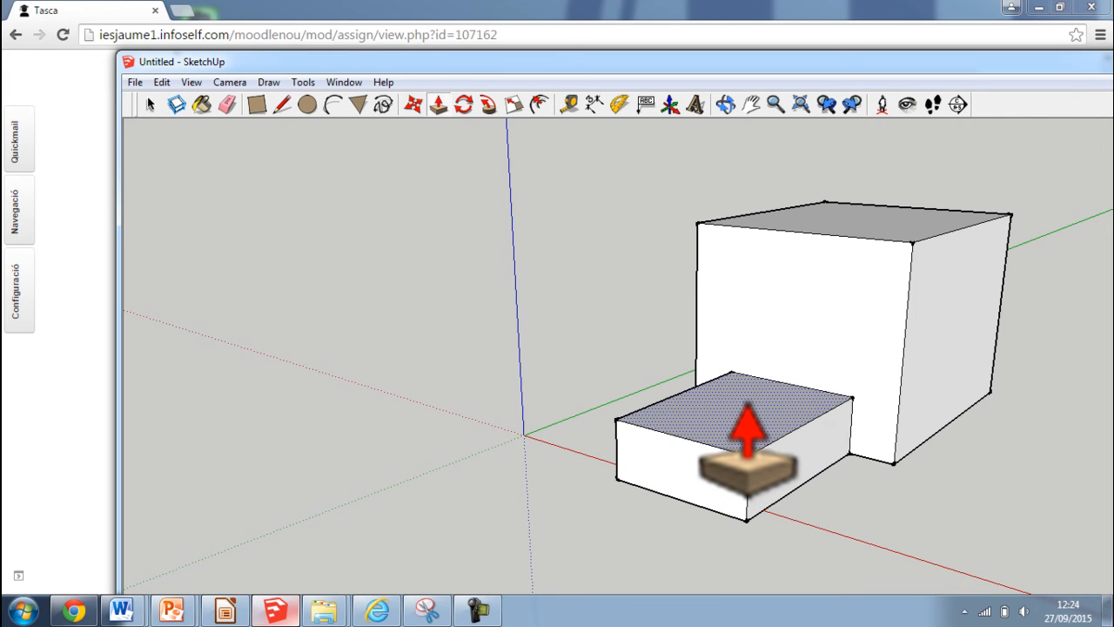
{"action": "left_click_drag", "start_coordinate": [748, 446], "coordinate": [740, 430]}
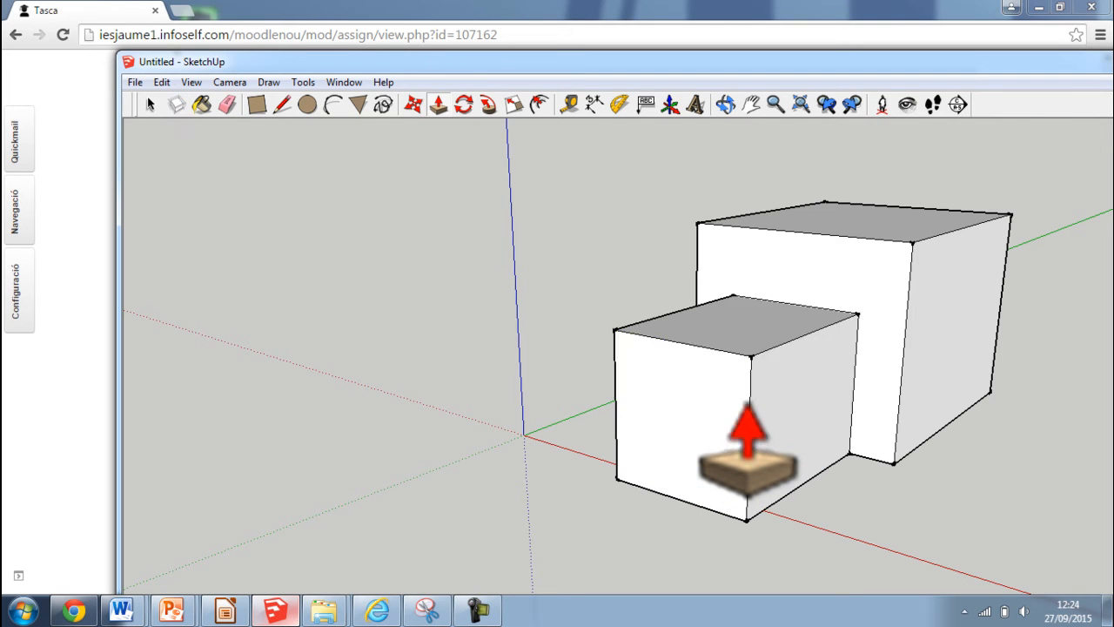
{"action": "mouse_move", "coordinate": [907, 69]}
{"action": "left_mouse_down"}
{"action": "mouse_move", "coordinate": [810, 20]}
{"action": "mouse_move", "coordinate": [736, 6]}
{"action": "mouse_move", "coordinate": [780, 1]}
{"action": "left_mouse_up"}
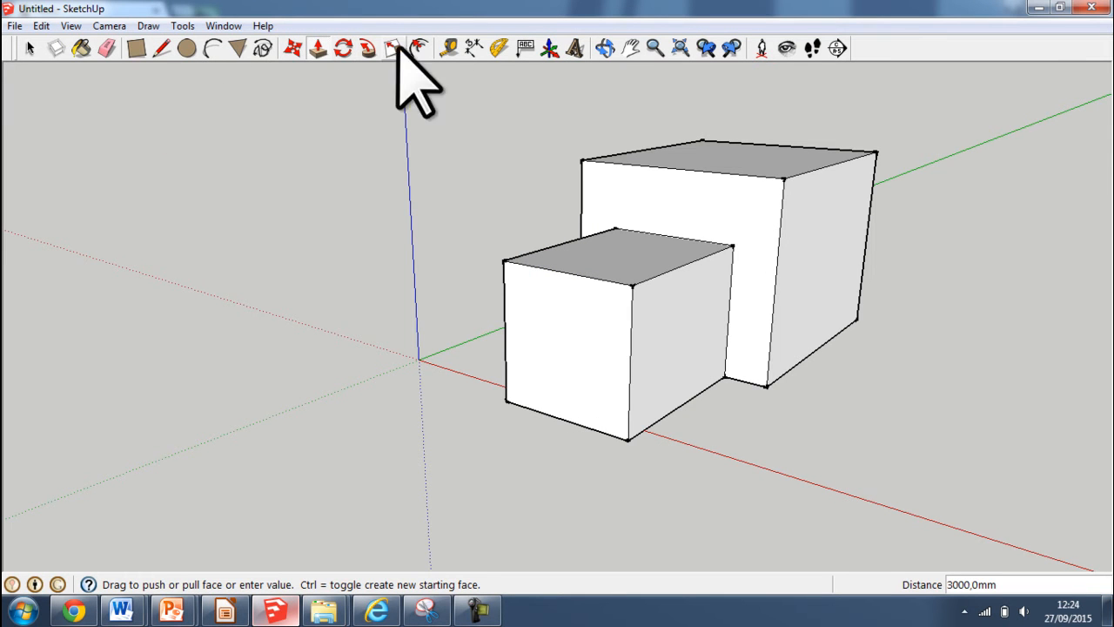
- Draw a lengthwise centre line between edge midpoints on the top faces of both the small and large prisms
{"action": "left_click", "coordinate": [630, 48]}
{"action": "left_click_drag", "start_coordinate": [667, 181], "coordinate": [548, 237]}
{"action": "left_click", "coordinate": [604, 48]}
{"action": "left_click_drag", "start_coordinate": [420, 493], "coordinate": [244, 52]}
{"action": "left_click", "coordinate": [162, 48]}
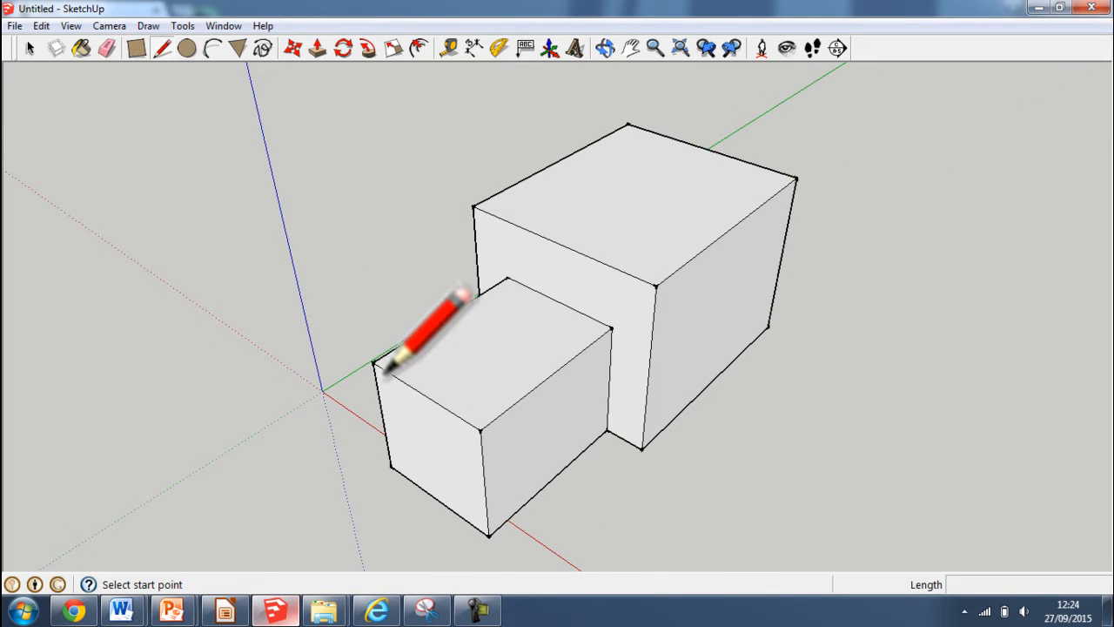
{"action": "left_click", "coordinate": [423, 395]}
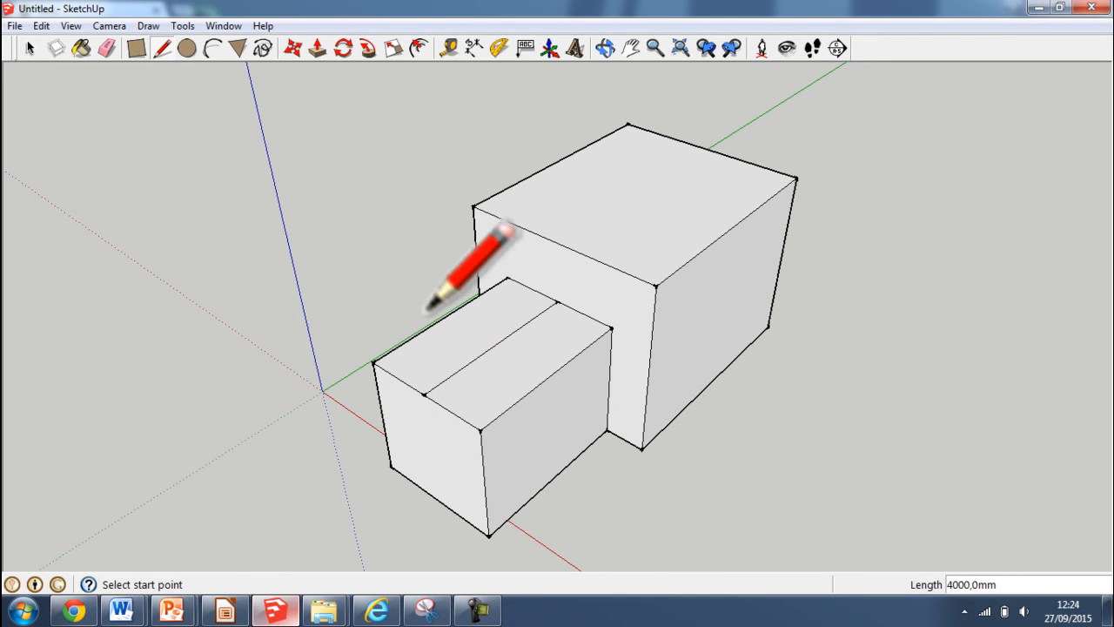
{"action": "left_click", "coordinate": [557, 243]}
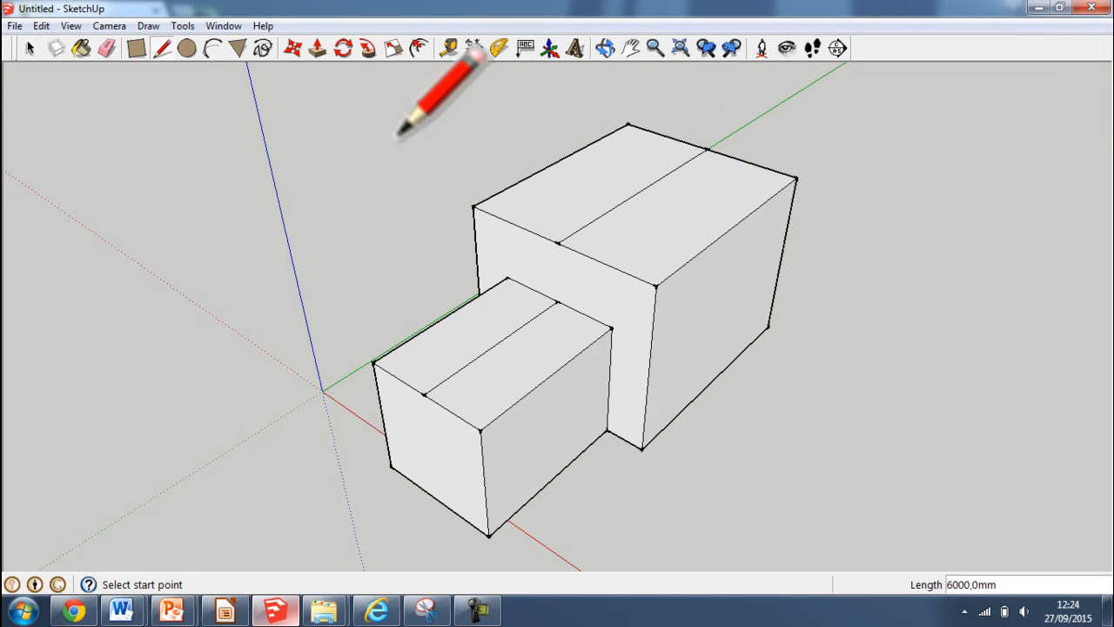
- Move the centre lines of both prisms 500 mm upward to form two gabled roofs
{"action": "left_click", "coordinate": [605, 48]}
{"action": "middle_click_drag", "start_coordinate": [422, 368], "coordinate": [365, 134]}
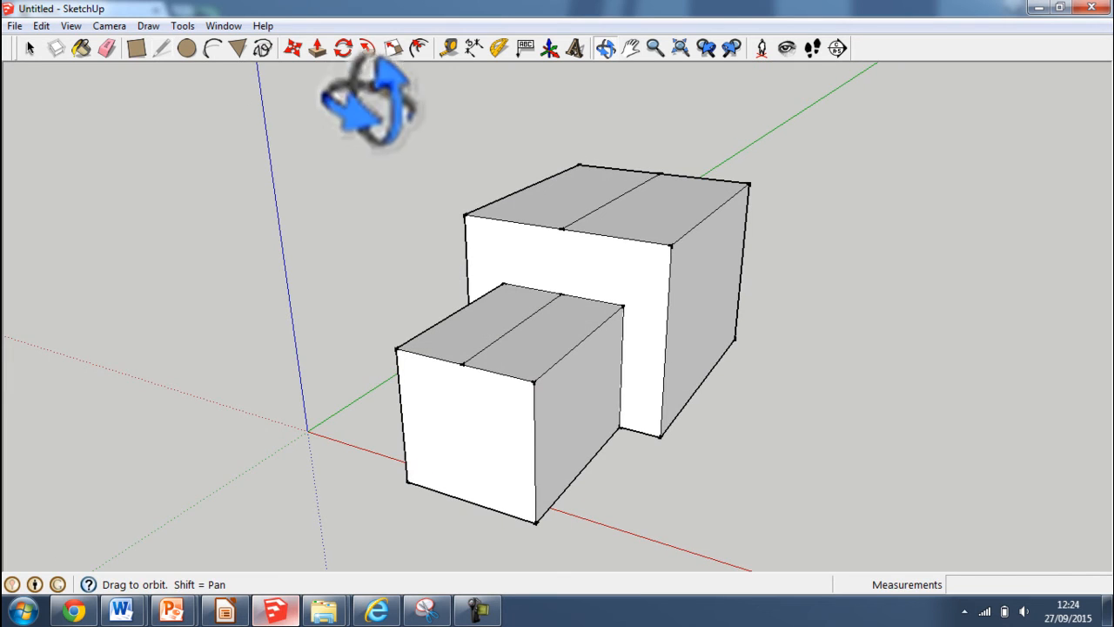
{"action": "left_click", "coordinate": [292, 48]}
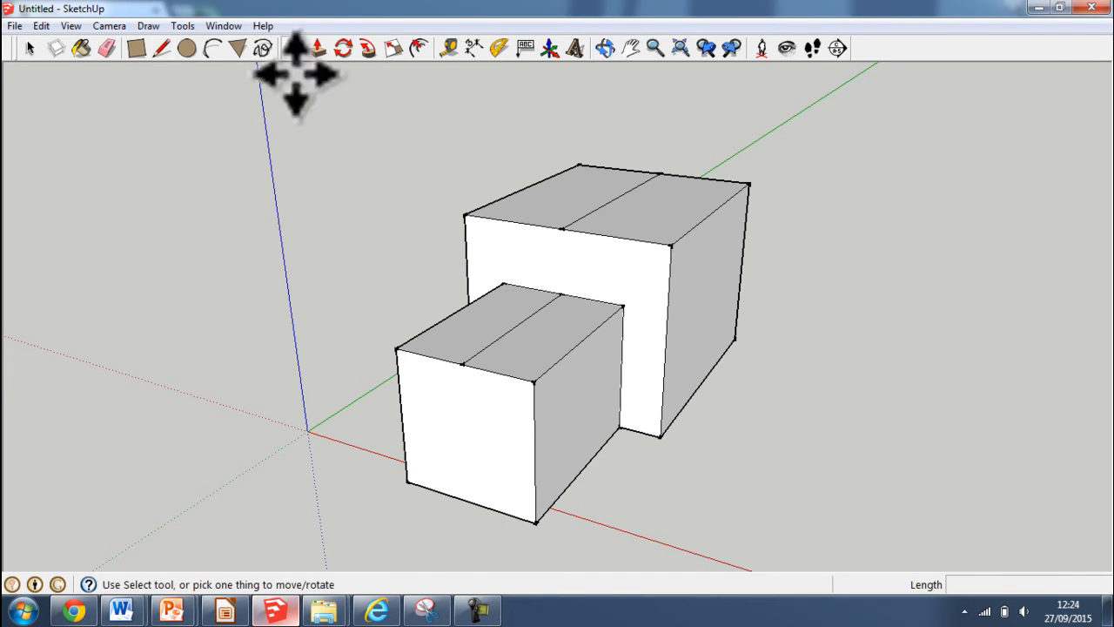
{"action": "left_click", "coordinate": [516, 326]}
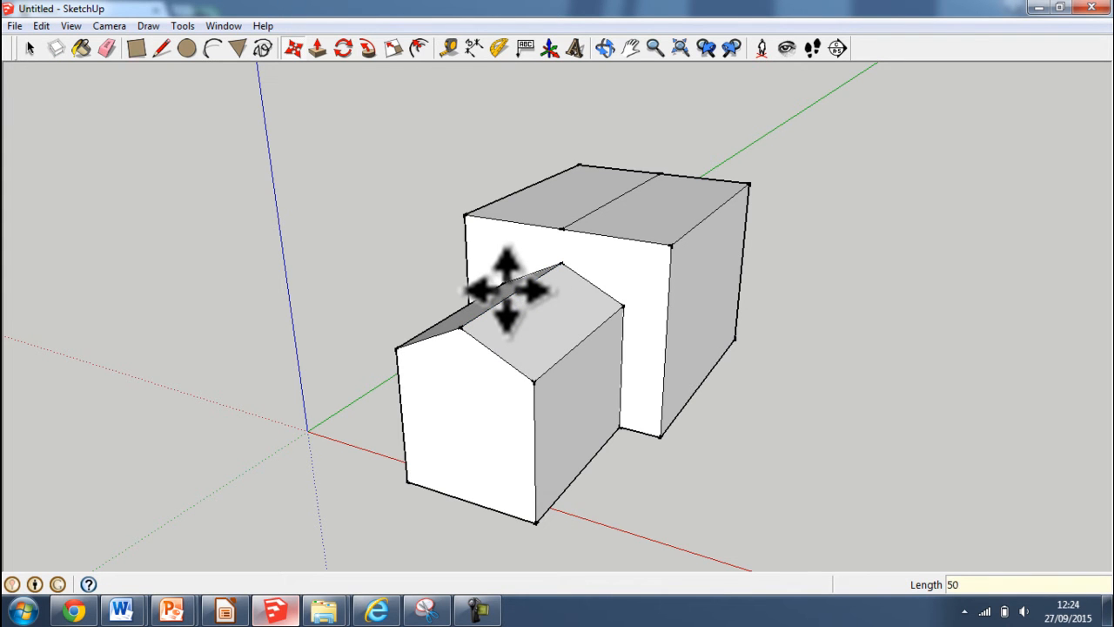
{"action": "left_click", "coordinate": [617, 191]}
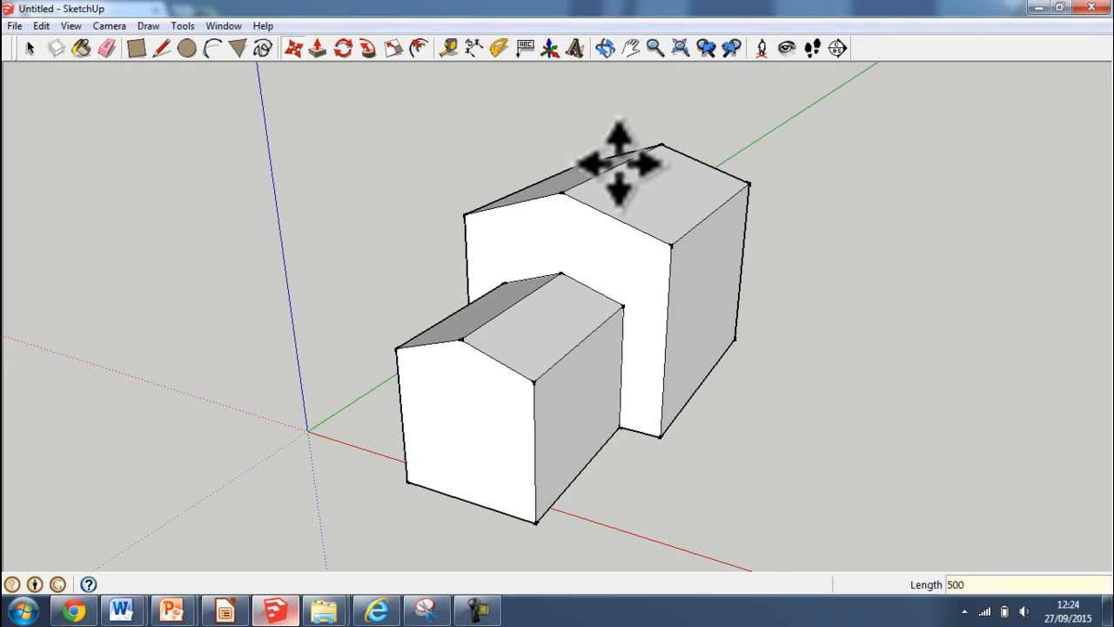
{"action": "key", "text": "Return"}
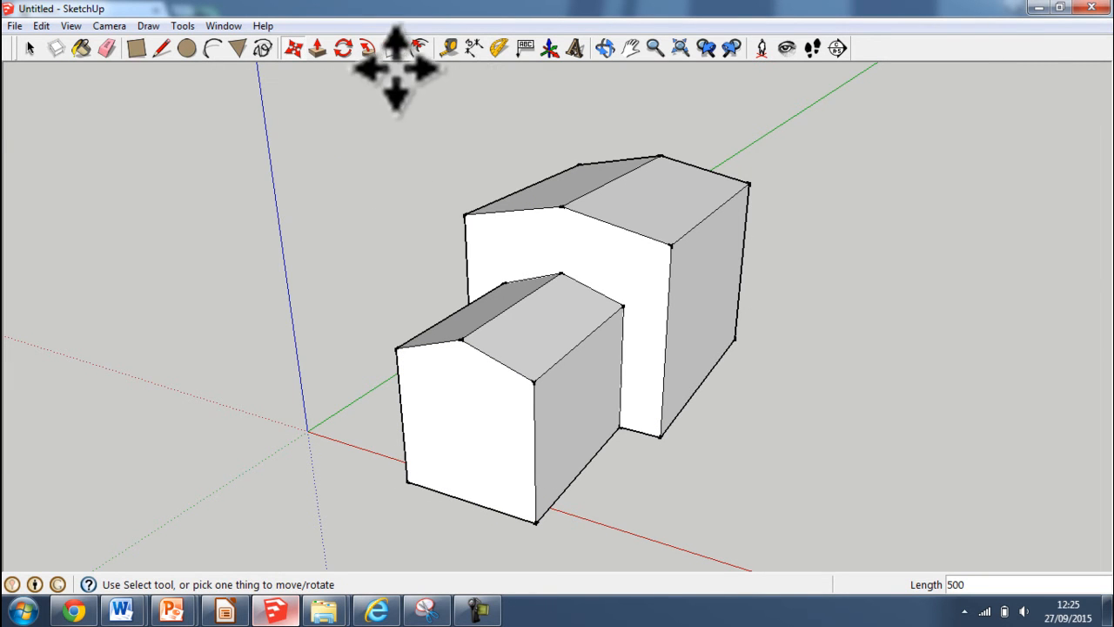
- Draw a 400 mm eave line outward from the small prism's left front roof corner, continuing the roof slope
{"action": "left_click", "coordinate": [600, 43]}
{"action": "left_click_drag", "start_coordinate": [461, 356], "coordinate": [547, 378]}
{"action": "left_click_drag", "start_coordinate": [472, 405], "coordinate": [562, 357]}
{"action": "left_click", "coordinate": [163, 48]}
{"action": "left_click", "coordinate": [479, 310]}
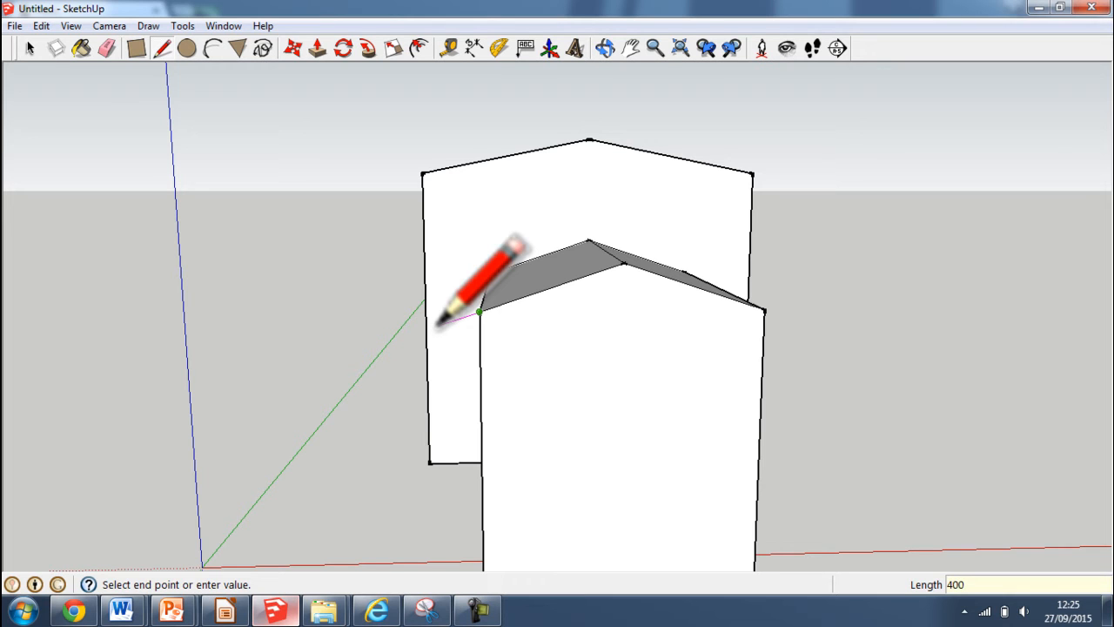
{"action": "left_click", "coordinate": [442, 323]}
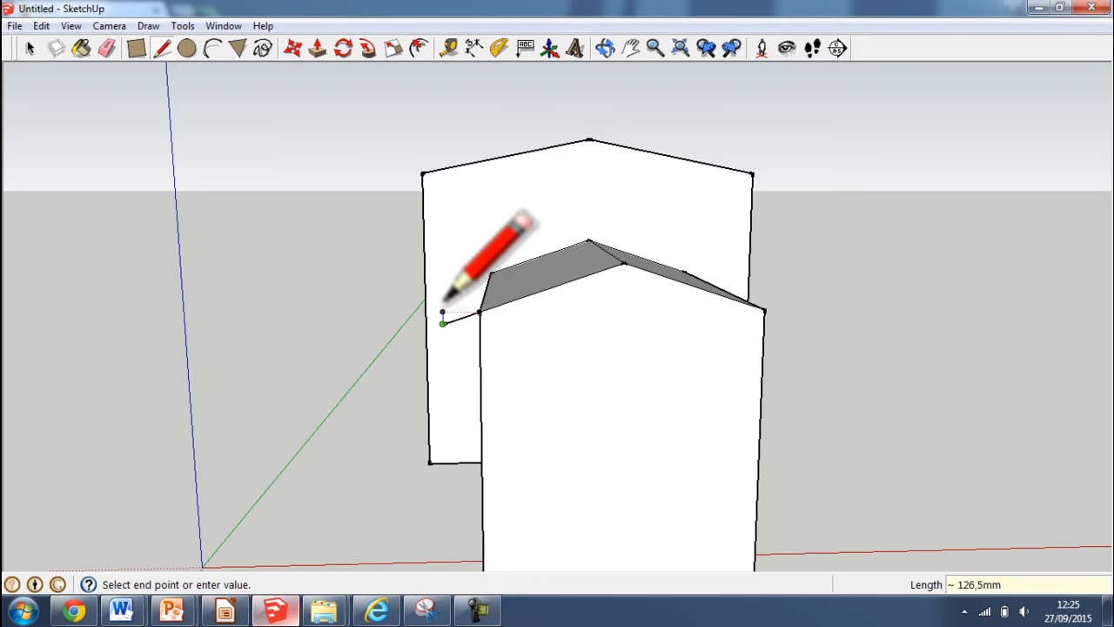
- Draw 100 mm vertical lines at the left eave end and the front ridge point, and join their tops to close the left roof profile
{"action": "scroll", "coordinate": [445, 305], "scroll_direction": "up", "scroll_amount": 3}
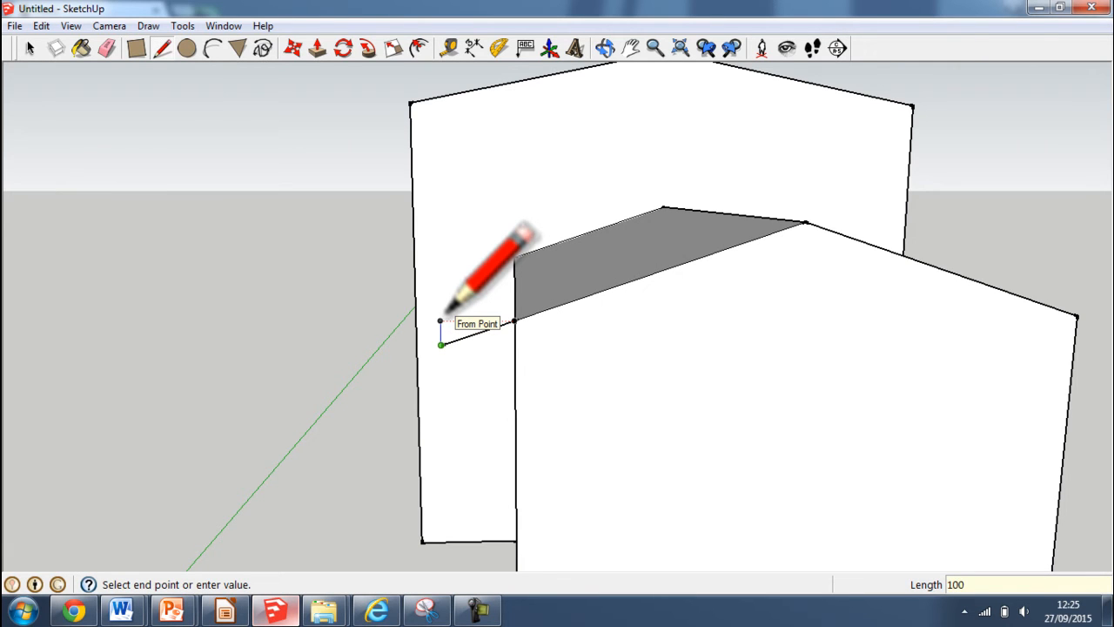
{"action": "type", "text": "1"}
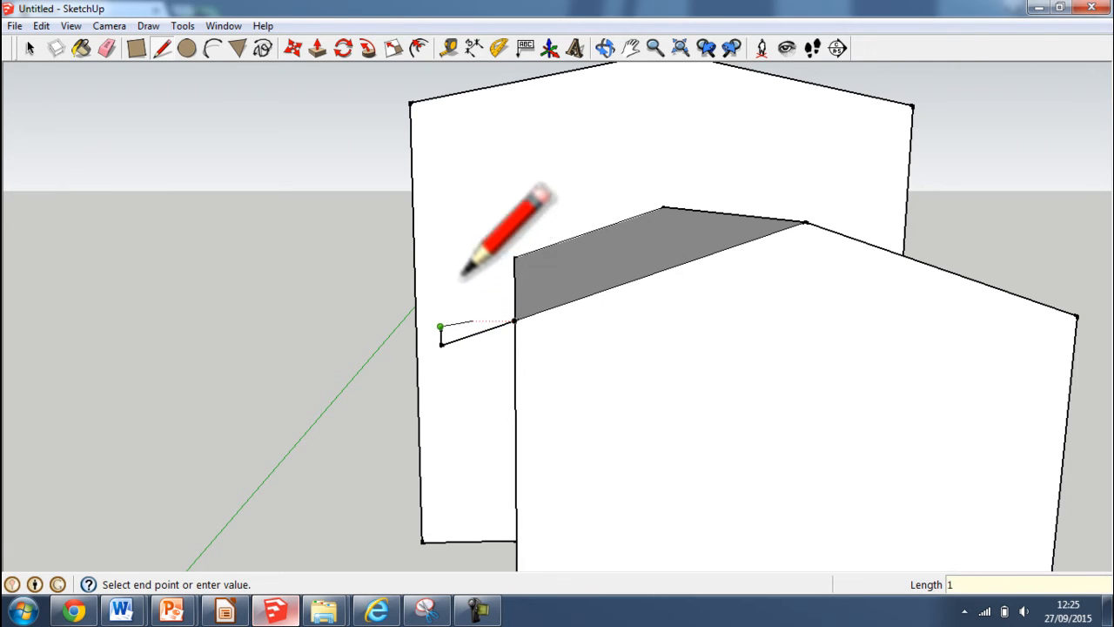
{"action": "type", "text": "1"}
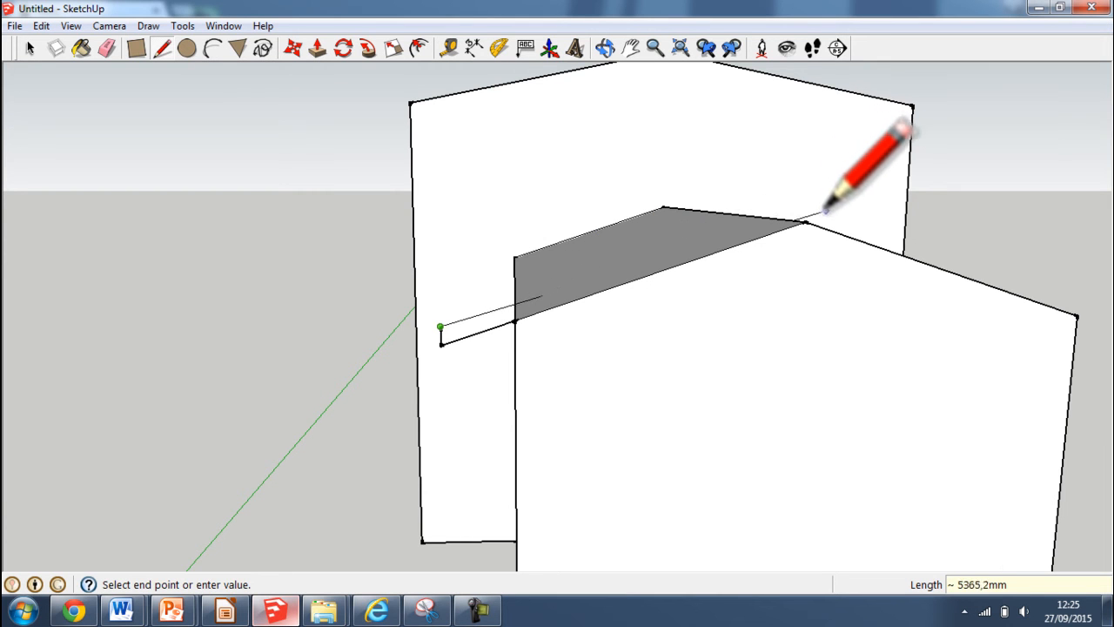
{"action": "key", "text": "Escape"}
{"action": "left_click", "coordinate": [806, 223]}
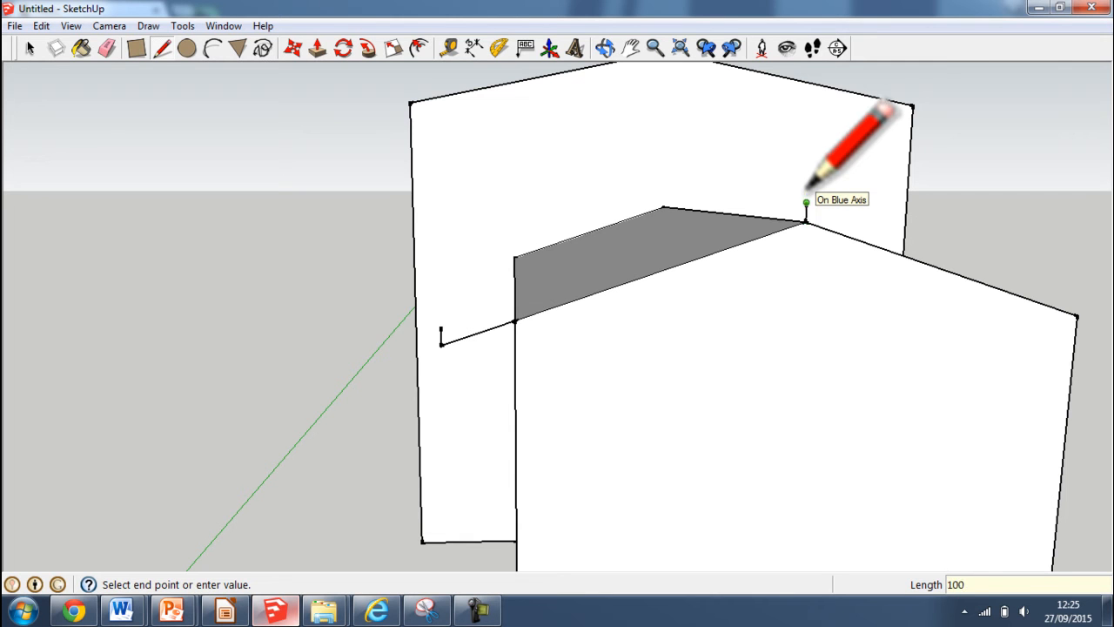
{"action": "left_click", "coordinate": [440, 328]}
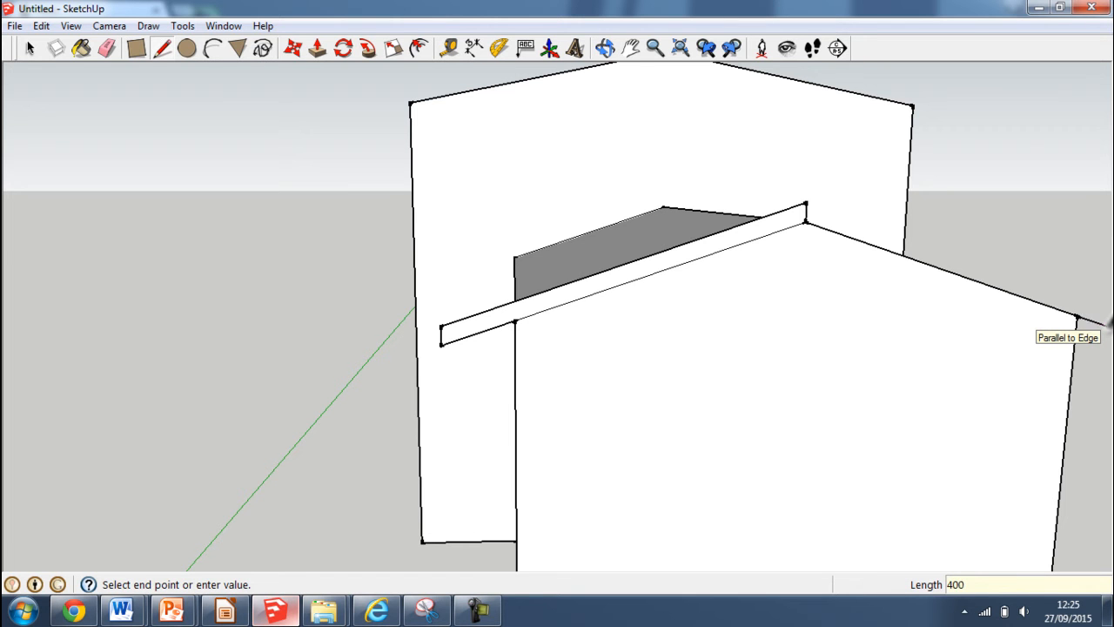
- Complete the right front roof profile with a 400 mm eave line, a 100 mm vertical at its end and a line up to the ridge
{"action": "left_click", "coordinate": [630, 47]}
{"action": "left_click_drag", "start_coordinate": [892, 313], "coordinate": [601, 293]}
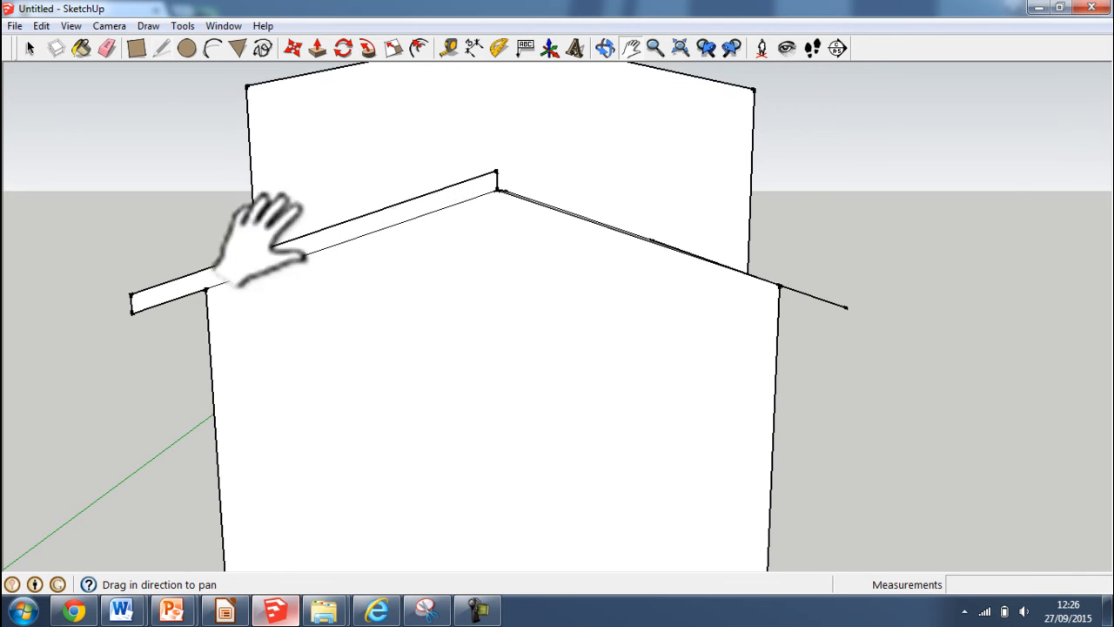
{"action": "left_click", "coordinate": [162, 48]}
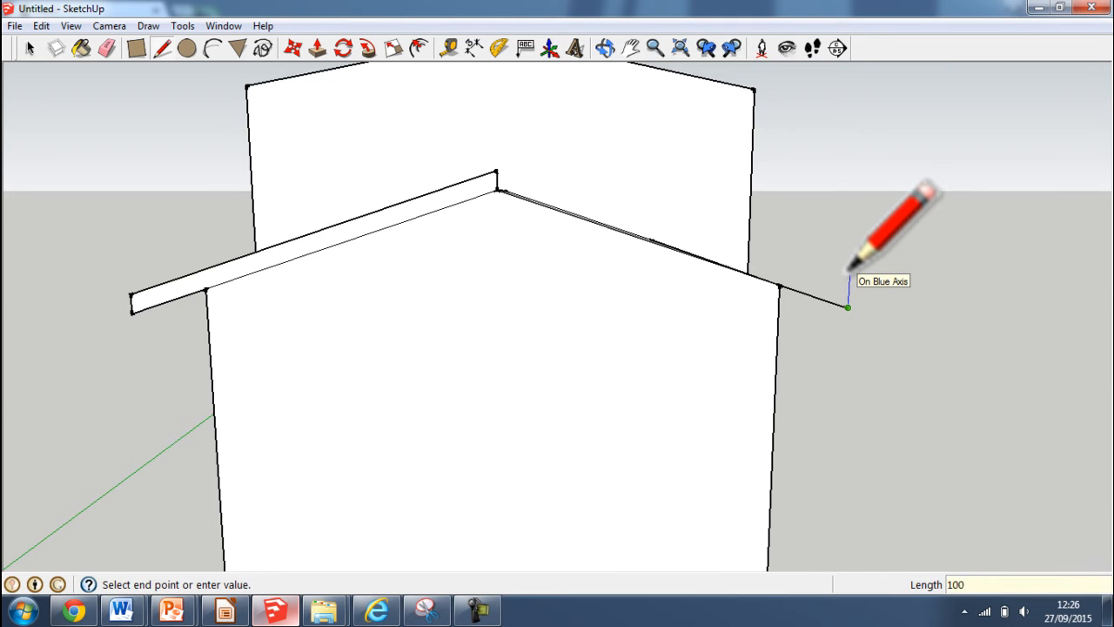
{"action": "key", "text": "Return"}
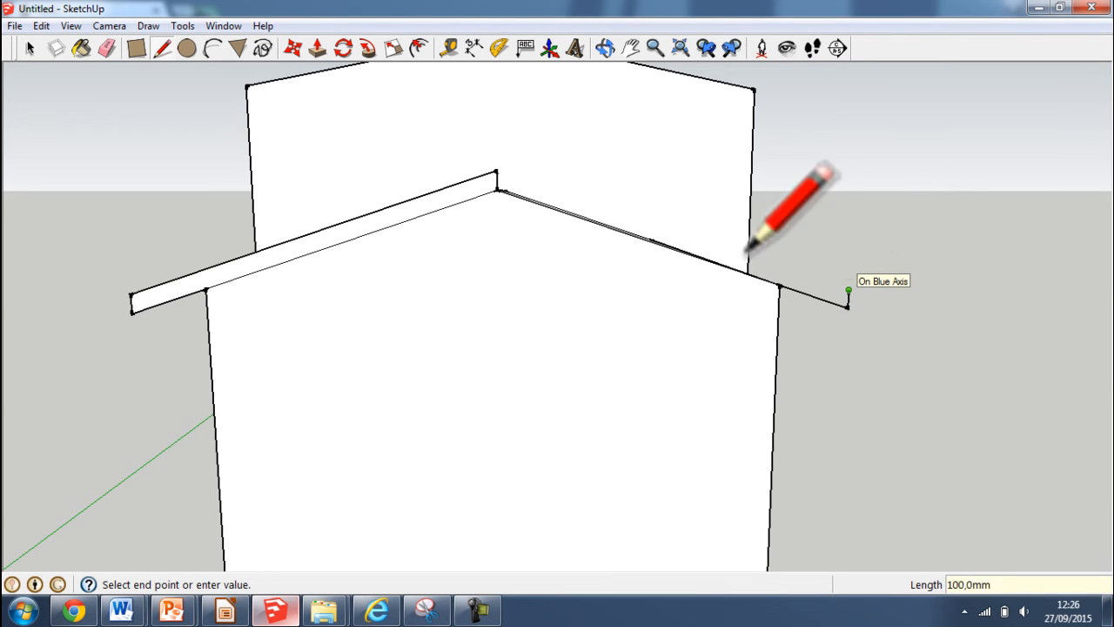
{"action": "left_click", "coordinate": [497, 172]}
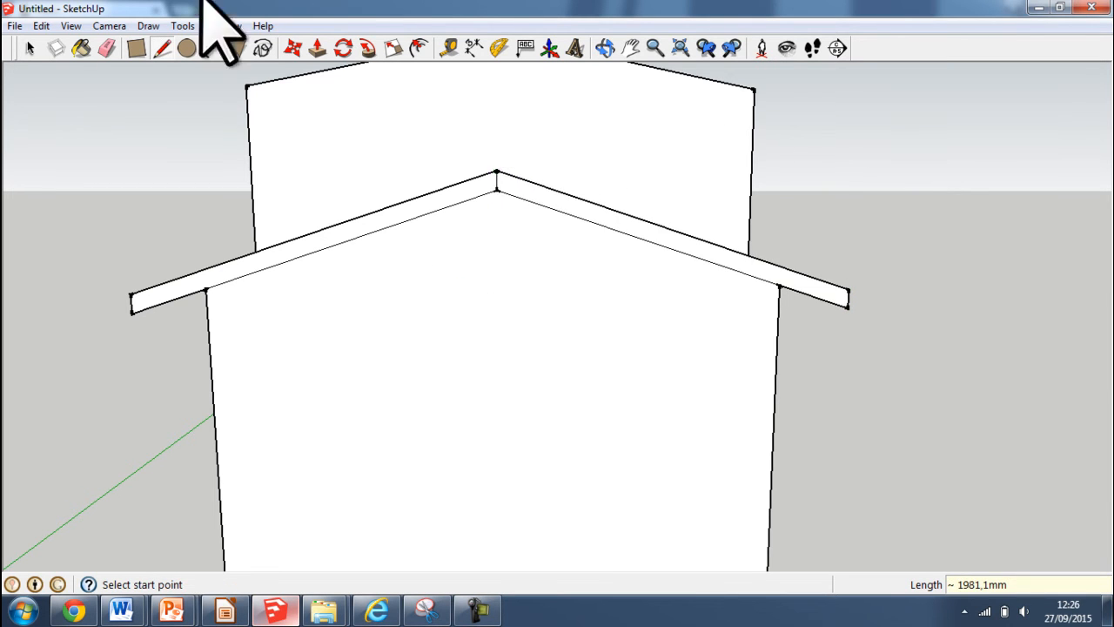
- Push/pull the right roof profile 4000 mm back along the small prism to the large prism's wall
{"action": "left_click", "coordinate": [605, 48]}
{"action": "left_click_drag", "start_coordinate": [634, 80], "coordinate": [315, 402]}
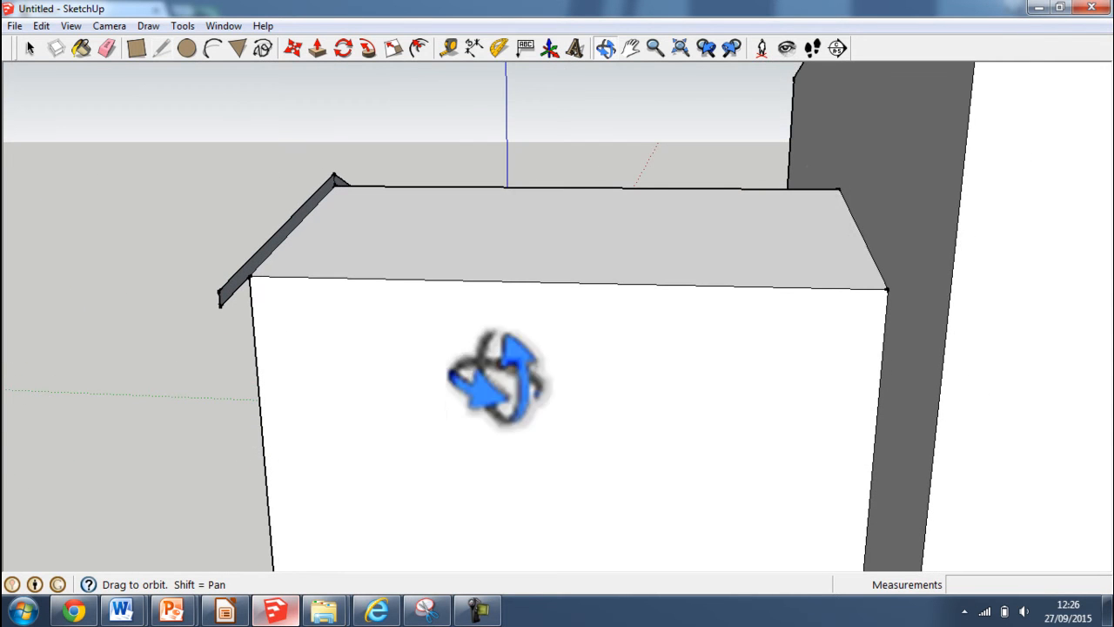
{"action": "left_click", "coordinate": [317, 47]}
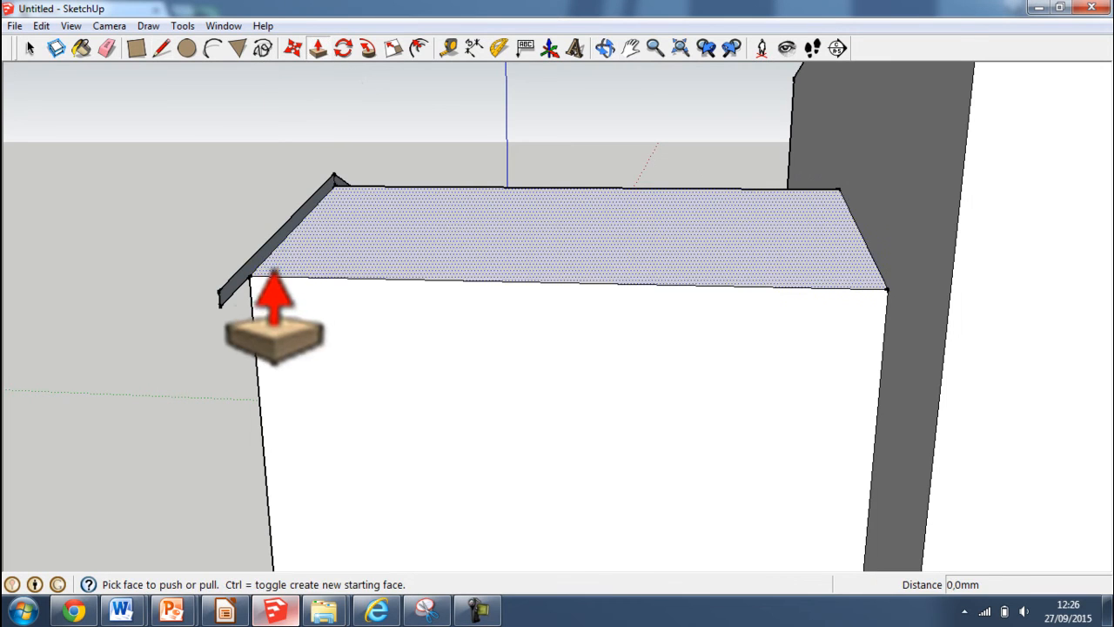
{"action": "left_click_drag", "start_coordinate": [252, 291], "coordinate": [296, 301]}
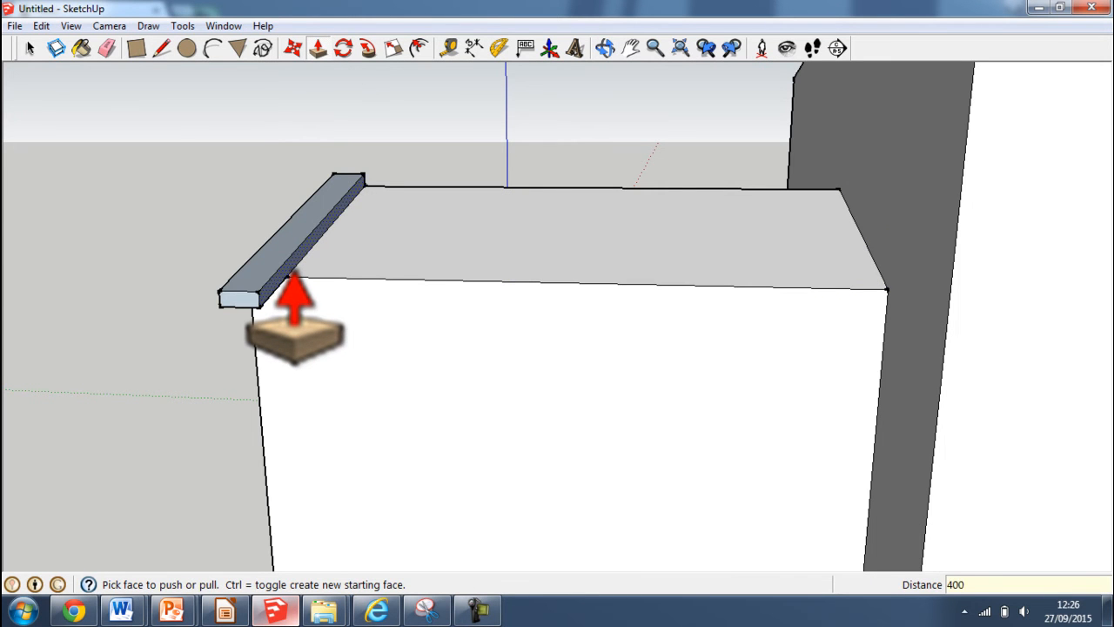
{"action": "key", "text": "Return"}
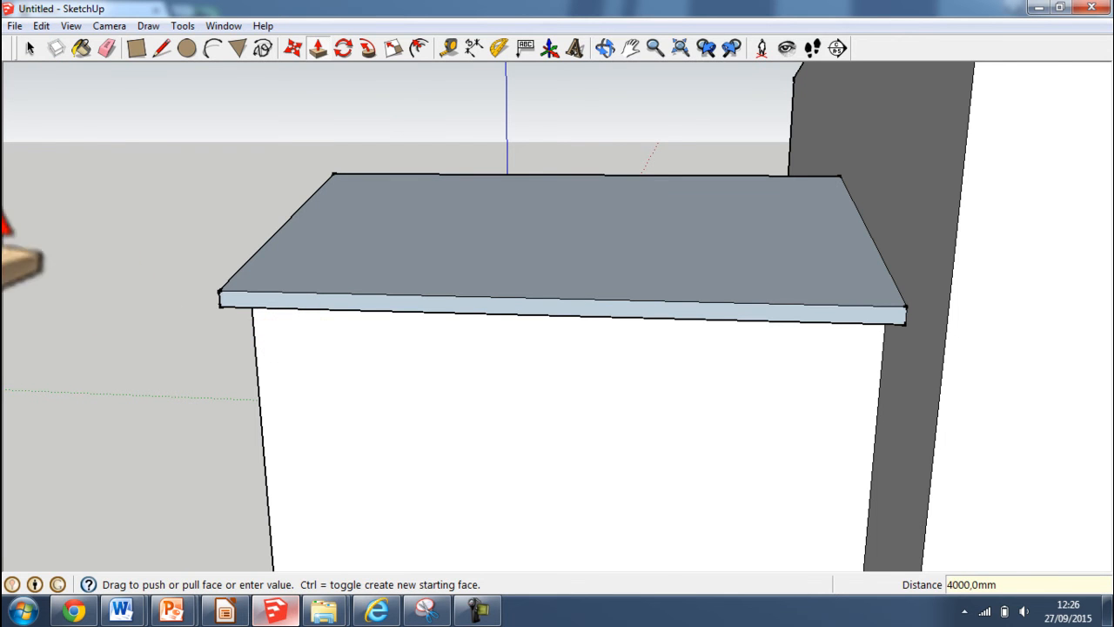
- Redraw the right roof slab's upper front edge from the ridge to the eave to restore its missing front face
{"action": "left_click", "coordinate": [605, 48]}
{"action": "left_click_drag", "start_coordinate": [320, 263], "coordinate": [684, 304]}
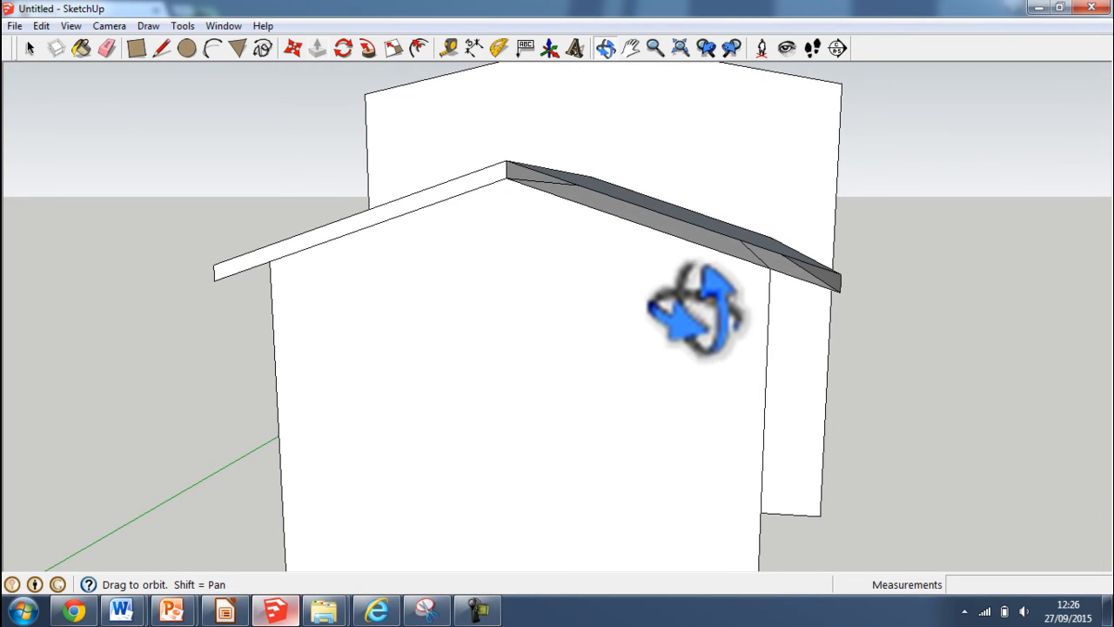
{"action": "left_click", "coordinate": [162, 49]}
{"action": "left_click", "coordinate": [505, 161]}
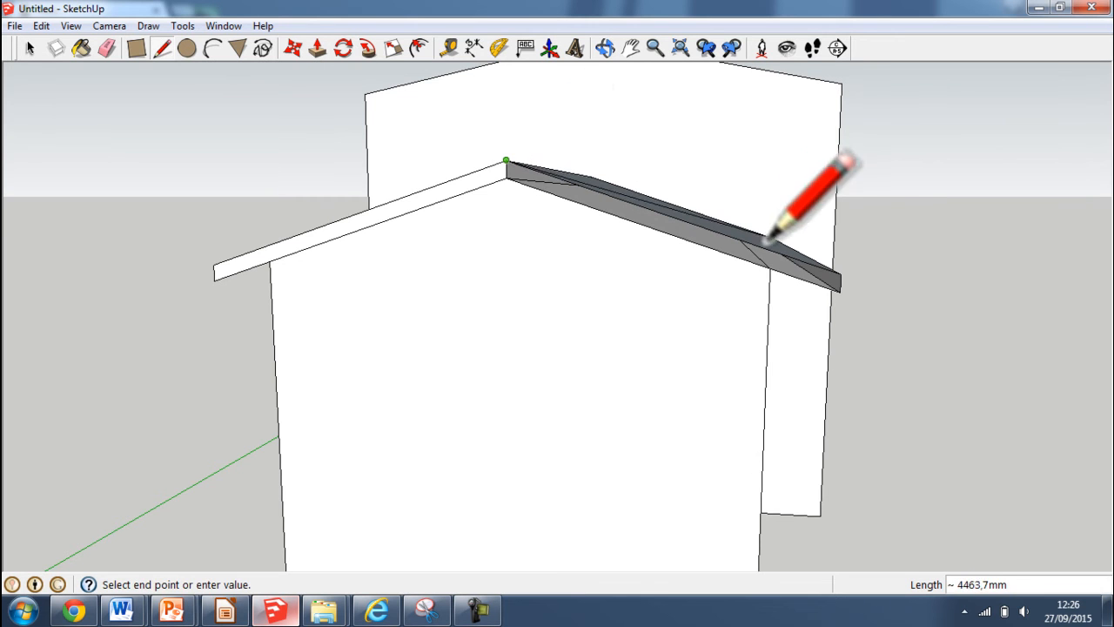
{"action": "left_click", "coordinate": [838, 280]}
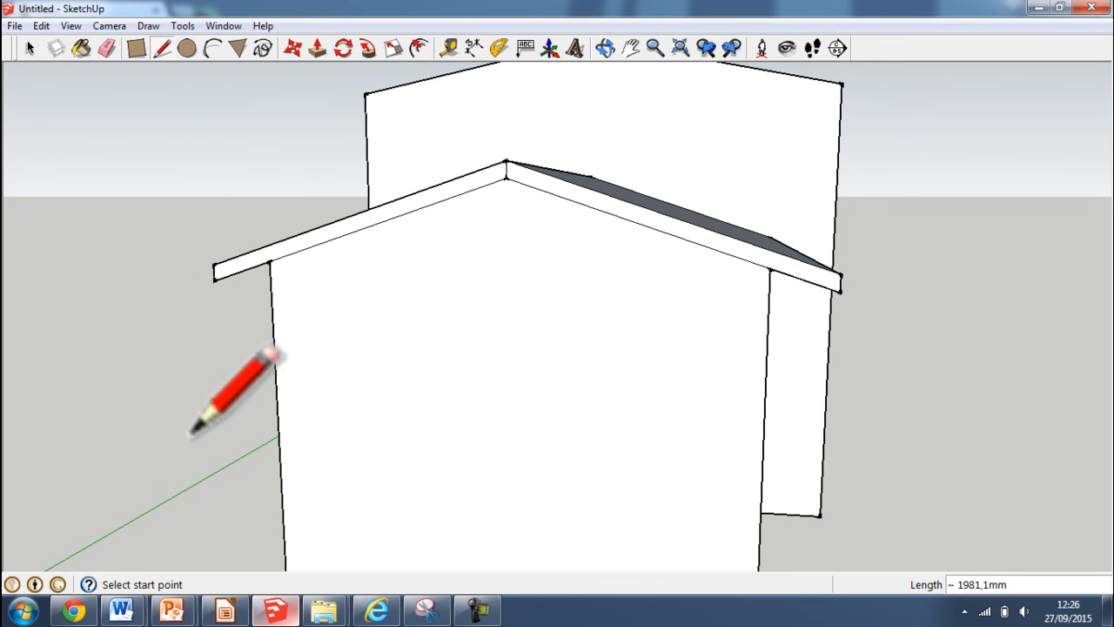
- Push/pull the left roof profile 4000 mm back along the small prism to the large prism's wall
{"action": "left_click", "coordinate": [604, 47]}
{"action": "left_click_drag", "start_coordinate": [249, 249], "coordinate": [706, 298]}
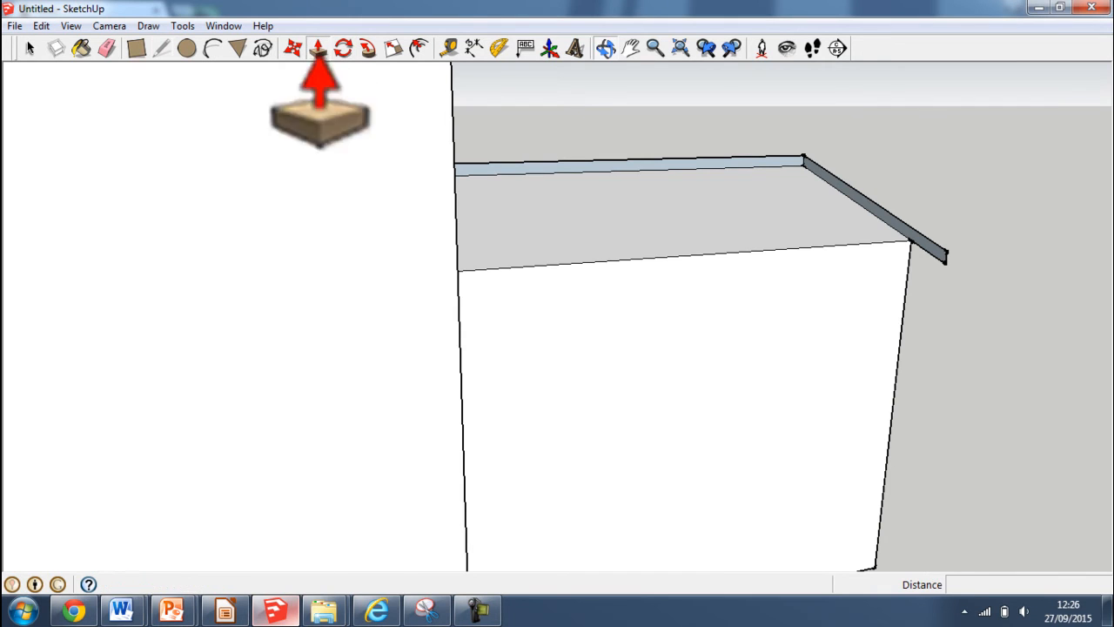
{"action": "left_click", "coordinate": [319, 49]}
{"action": "left_click", "coordinate": [914, 254]}
{"action": "left_click", "coordinate": [910, 259]}
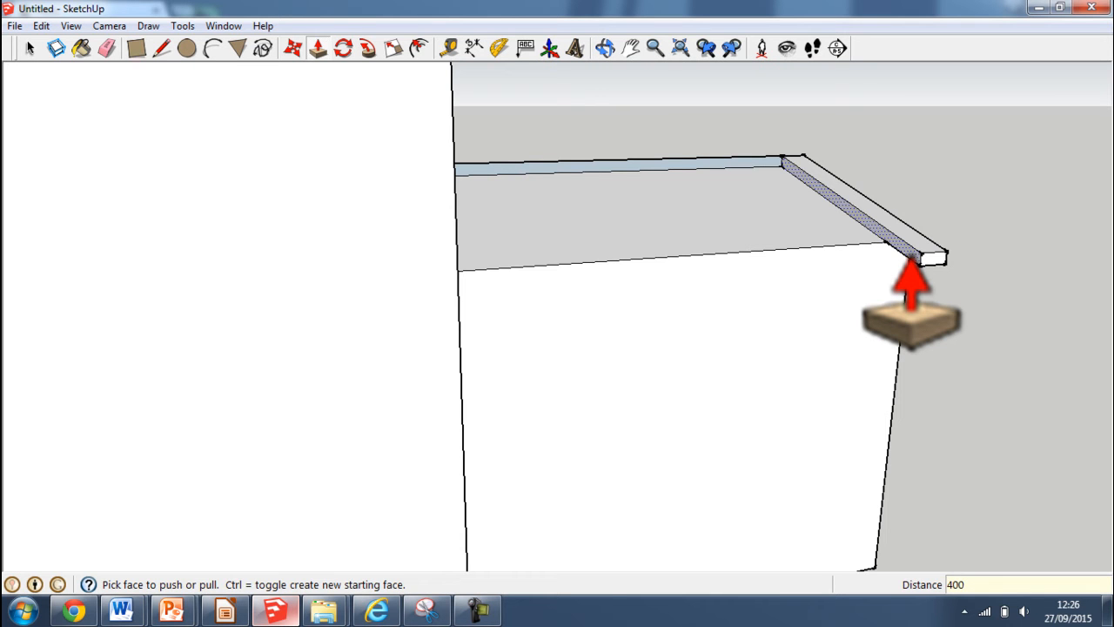
{"action": "key", "text": "Return"}
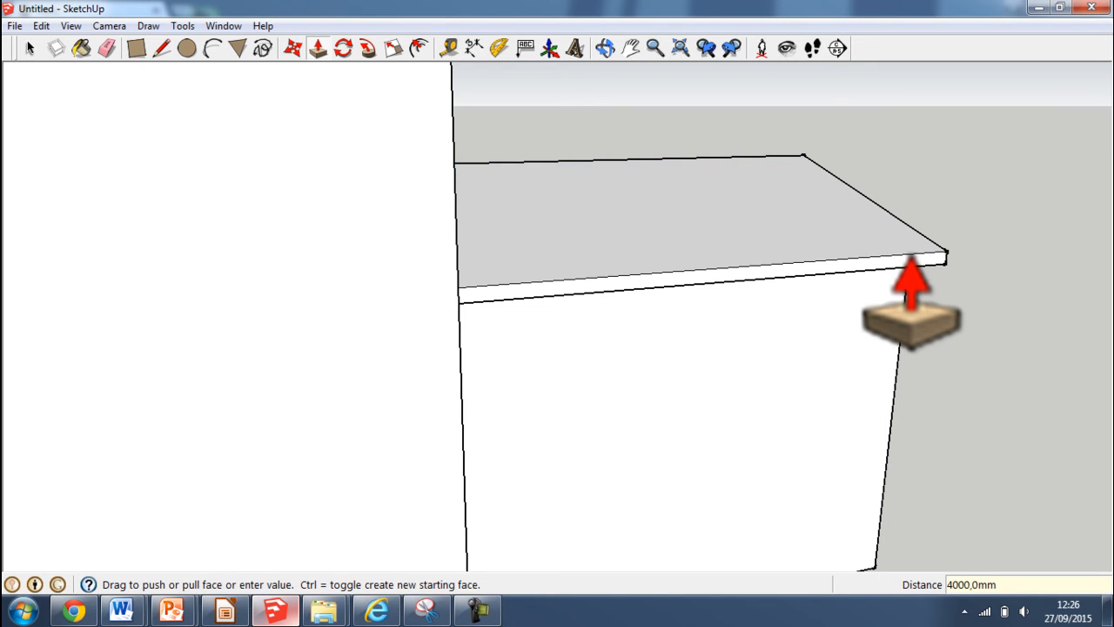
- Push/pull both front roof faces of the small prism outward 400 mm to form the front overhang
{"action": "left_click", "coordinate": [604, 48]}
{"action": "left_click_drag", "start_coordinate": [1001, 312], "coordinate": [440, 236]}
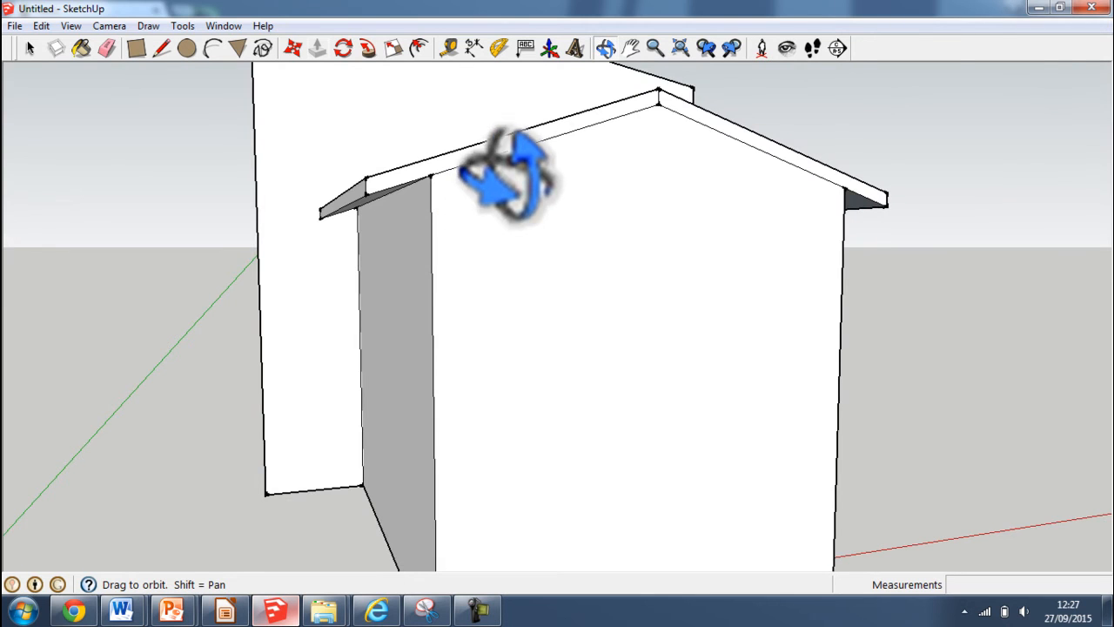
{"action": "left_click_drag", "start_coordinate": [386, 354], "coordinate": [517, 380]}
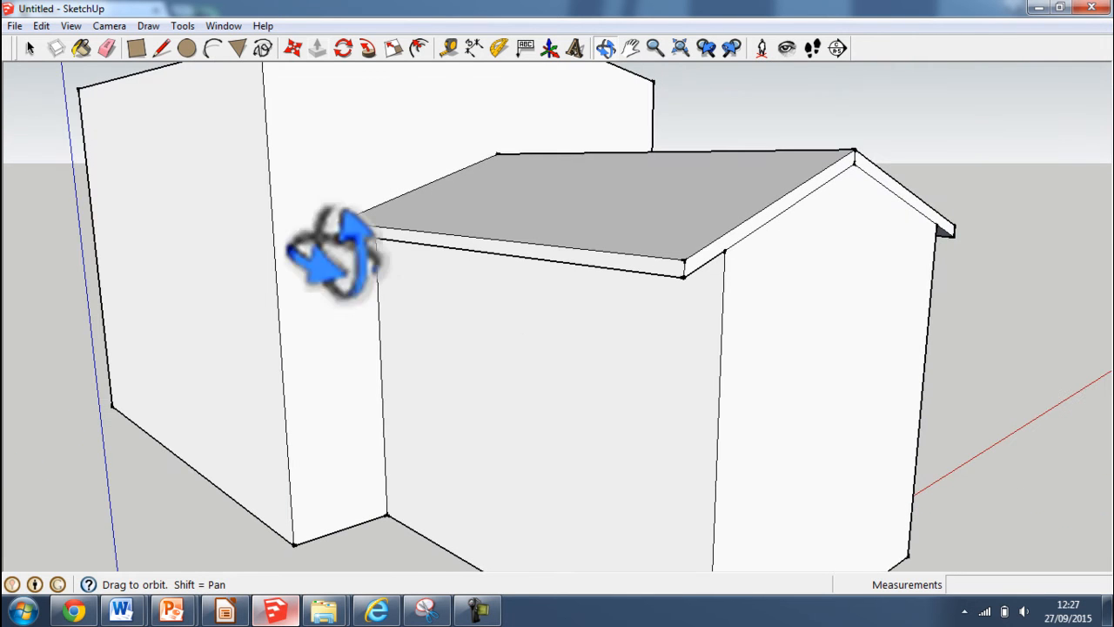
{"action": "left_click", "coordinate": [317, 48]}
{"action": "left_click_drag", "start_coordinate": [781, 219], "coordinate": [793, 224]}
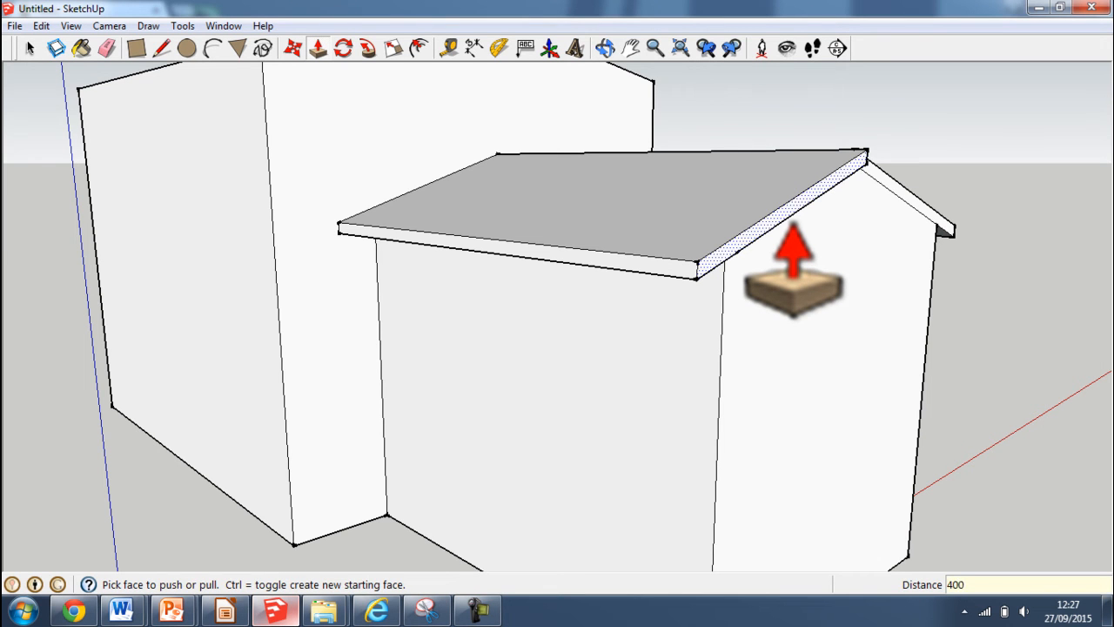
{"action": "left_click_drag", "start_coordinate": [792, 225], "coordinate": [927, 206]}
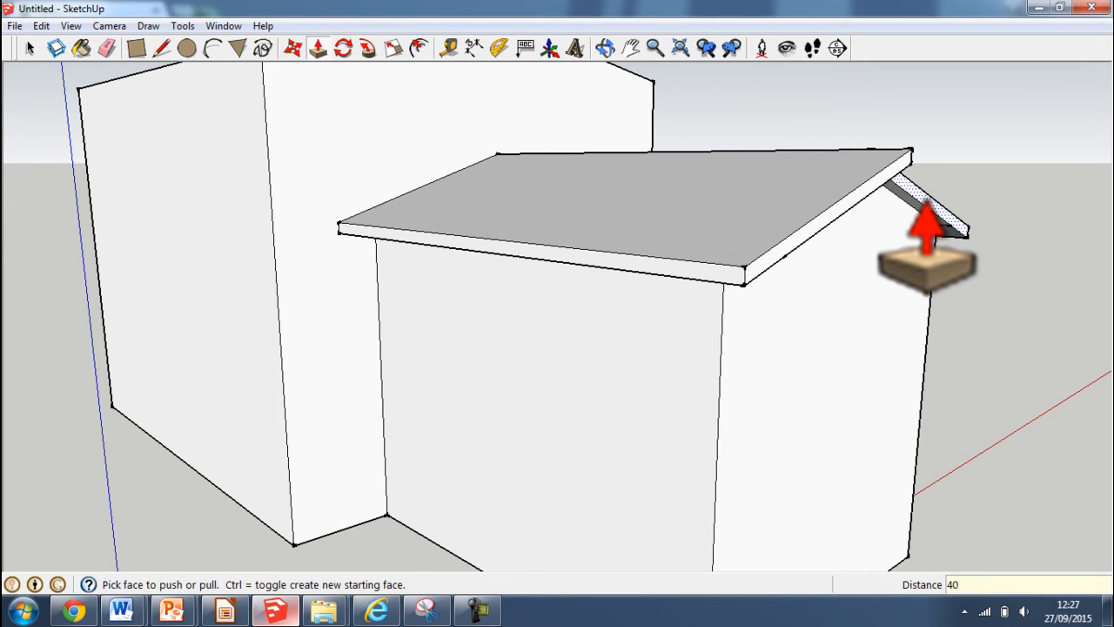
{"action": "key", "text": "Return"}
- Delete the leftover dividing edges on the underside of the small roof's front overhang
{"action": "scroll", "coordinate": [838, 261], "scroll_direction": "up", "scroll_amount": 3}
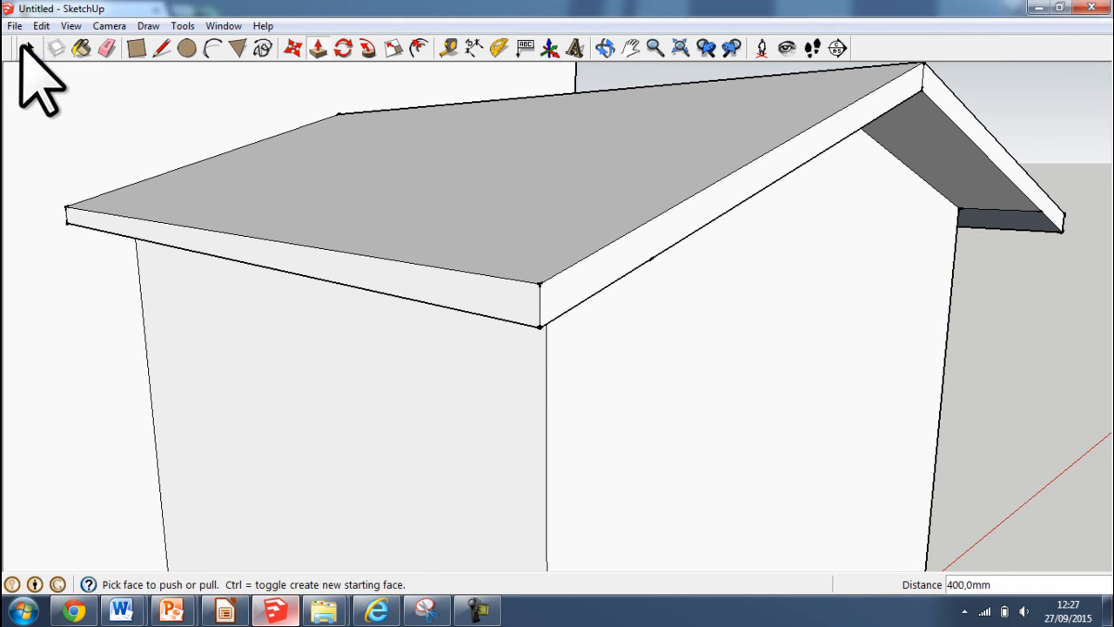
{"action": "left_click", "coordinate": [28, 48]}
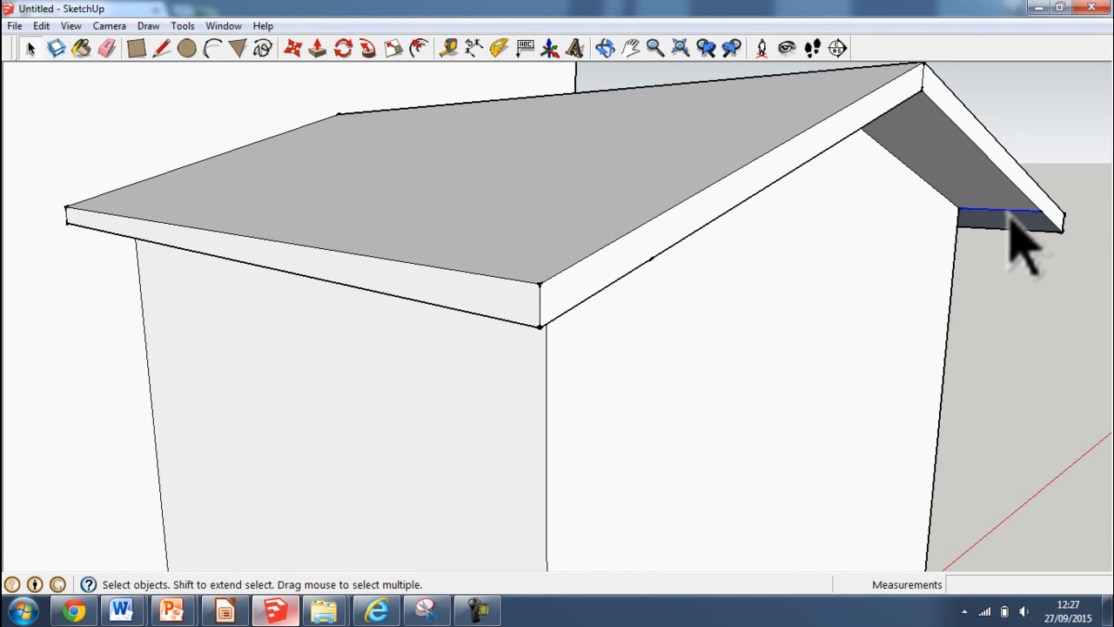
{"action": "left_click", "coordinate": [605, 48]}
{"action": "left_click_drag", "start_coordinate": [746, 223], "coordinate": [373, 168]}
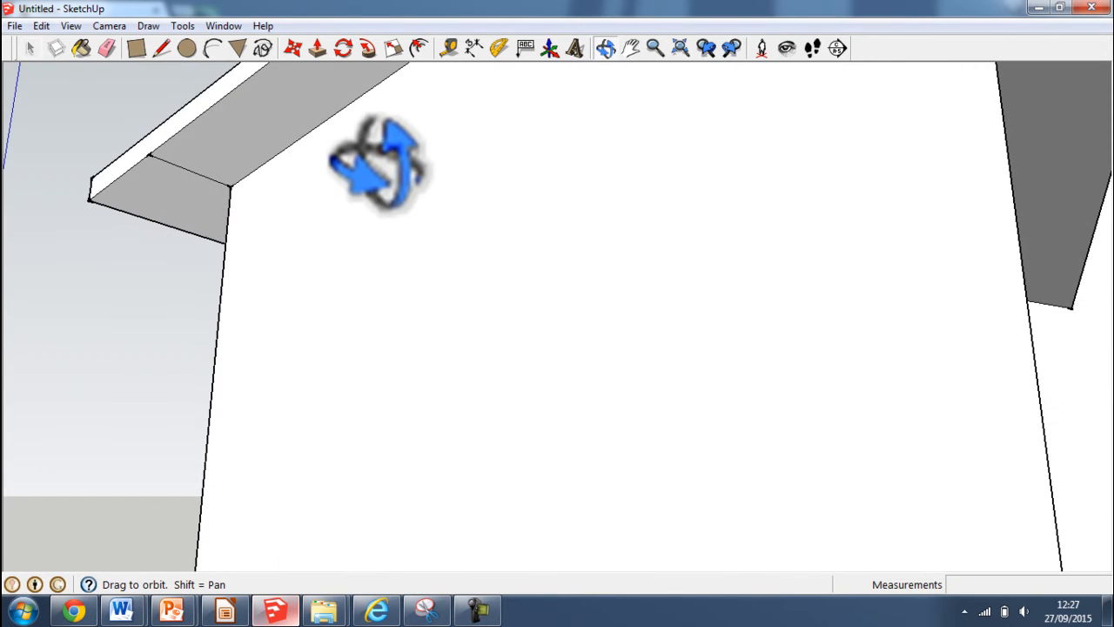
{"action": "left_click", "coordinate": [28, 50]}
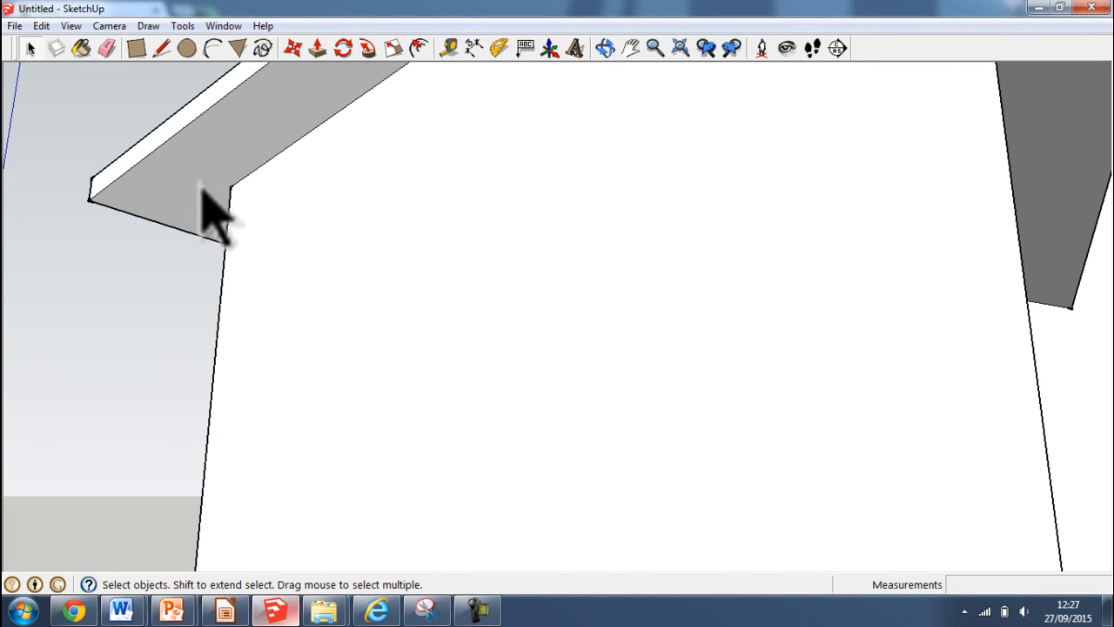
- Draw both front roof profiles on the large prism's gable, with 400 mm eave extensions, 100 mm verticals and lines joining them at the ridge
{"action": "scroll", "coordinate": [383, 246], "scroll_direction": "down", "scroll_amount": 6}
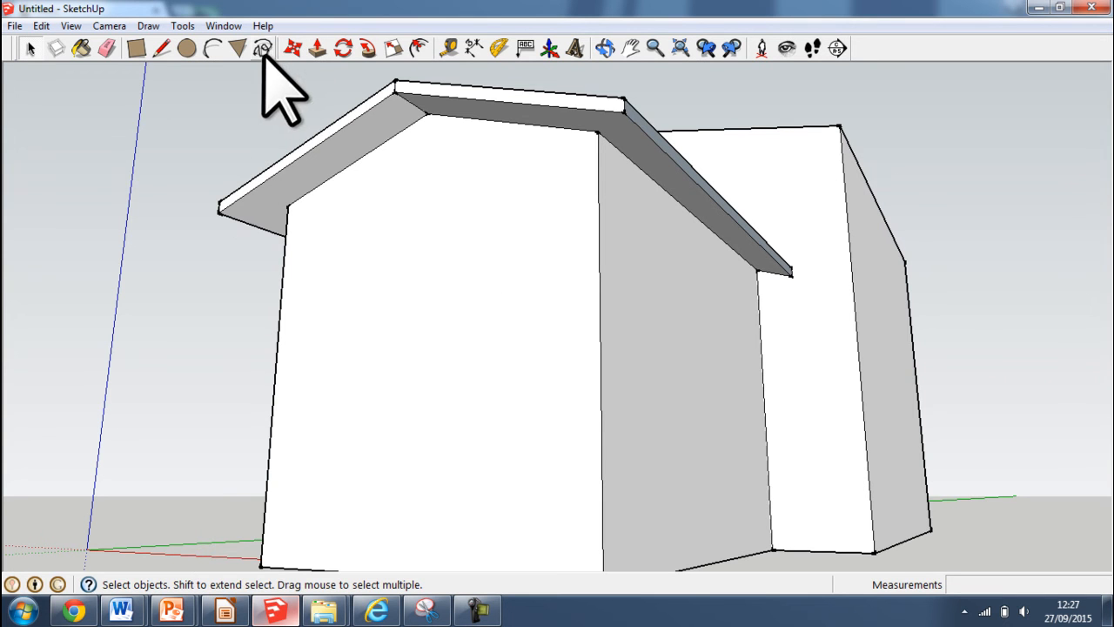
{"action": "left_click", "coordinate": [606, 50]}
{"action": "mouse_move", "coordinate": [418, 269]}
{"action": "left_mouse_down"}
{"action": "mouse_move", "coordinate": [509, 375]}
{"action": "mouse_move", "coordinate": [427, 348]}
{"action": "mouse_move", "coordinate": [268, 247]}
{"action": "mouse_move", "coordinate": [368, 278]}
{"action": "mouse_move", "coordinate": [455, 281]}
{"action": "mouse_move", "coordinate": [413, 262]}
{"action": "left_mouse_up"}
{"action": "left_click_drag", "start_coordinate": [169, 199], "coordinate": [794, 261]}
{"action": "left_click_drag", "start_coordinate": [799, 330], "coordinate": [627, 218]}
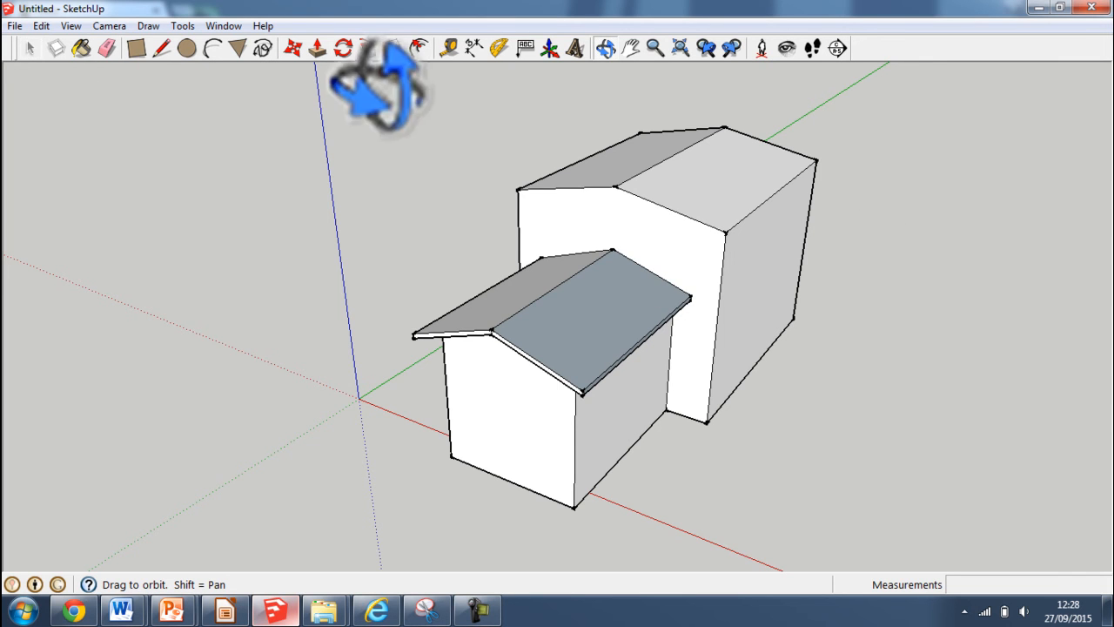
{"action": "left_click", "coordinate": [631, 48]}
{"action": "left_click_drag", "start_coordinate": [729, 202], "coordinate": [658, 269]}
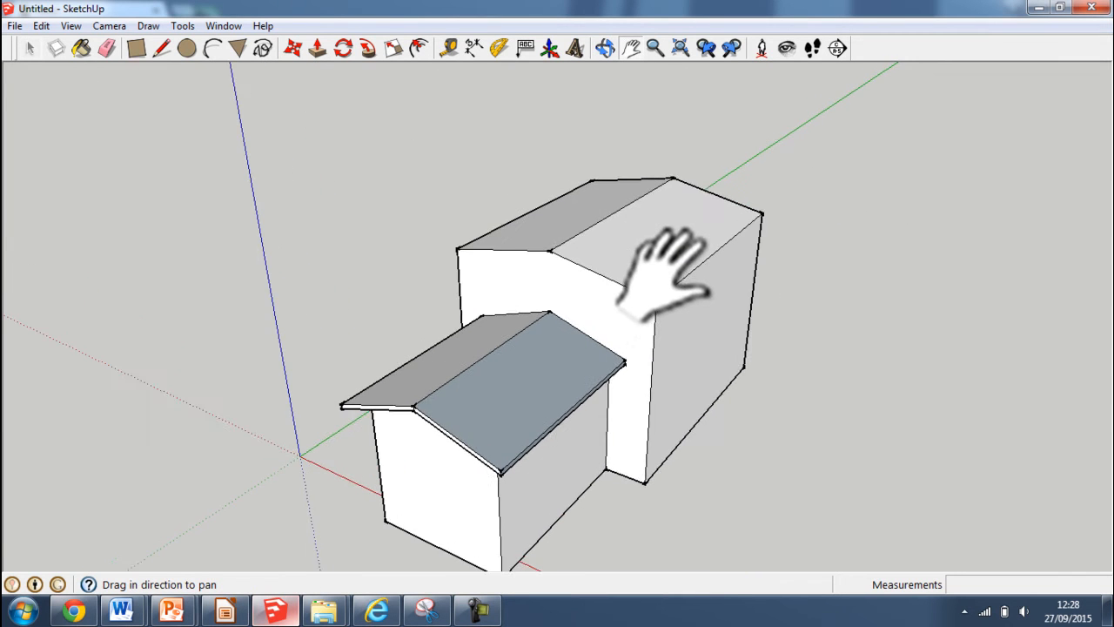
{"action": "scroll", "coordinate": [658, 274], "scroll_direction": "up", "scroll_amount": 3}
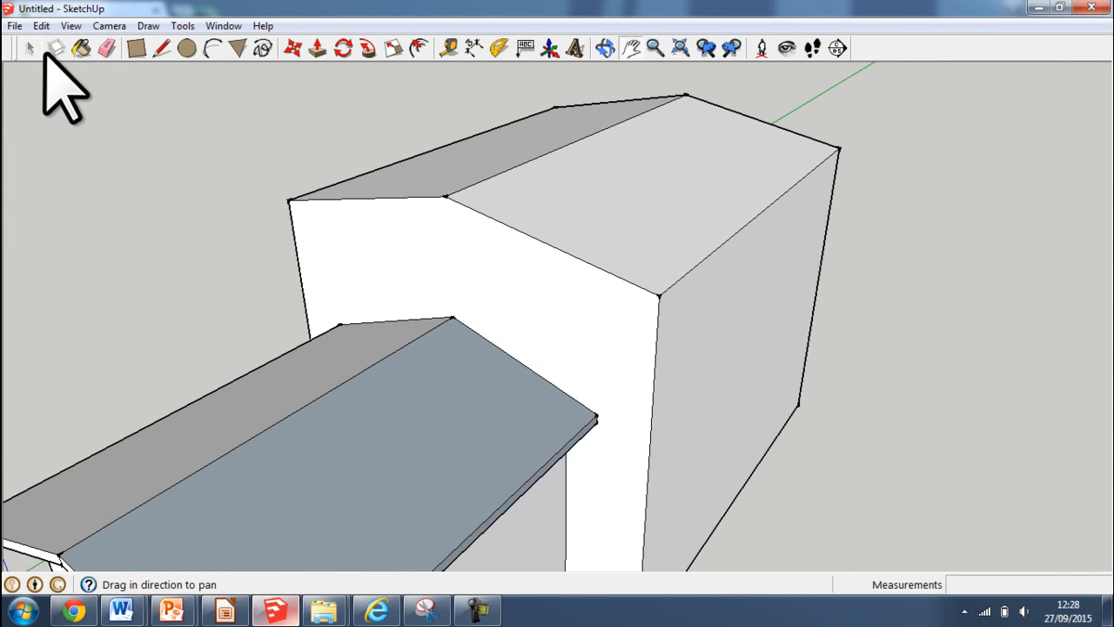
{"action": "left_click", "coordinate": [162, 49]}
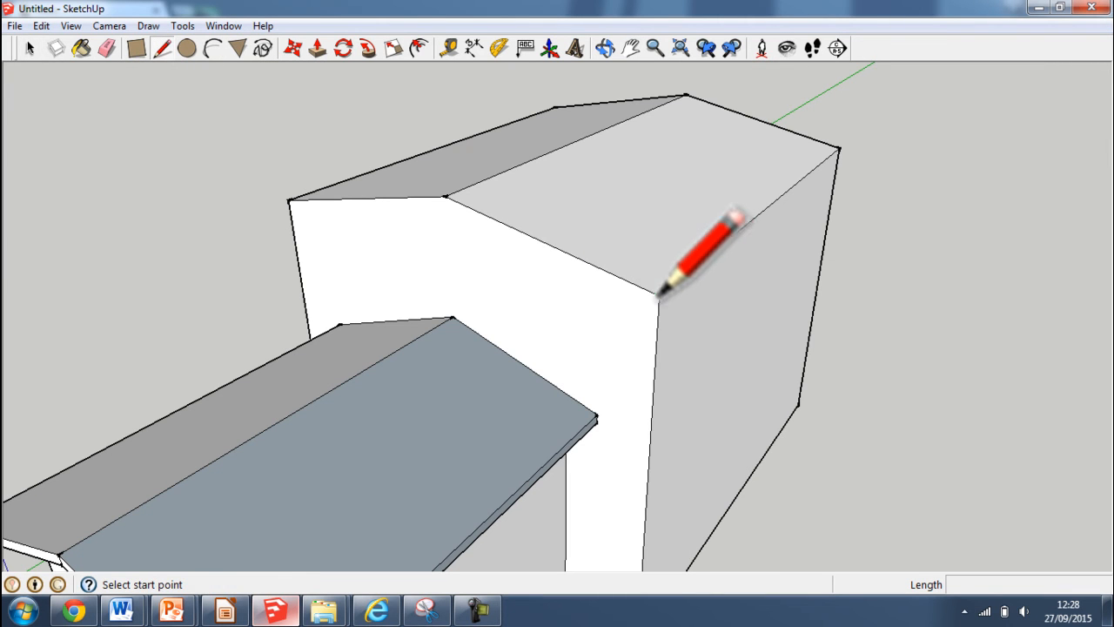
{"action": "left_click", "coordinate": [658, 296]}
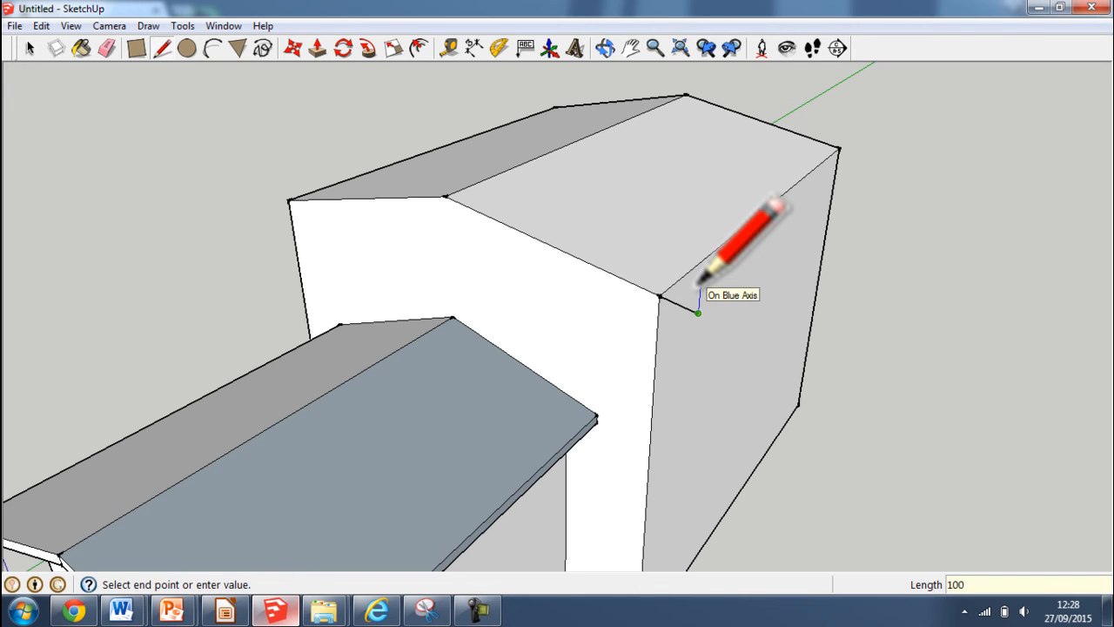
{"action": "left_click", "coordinate": [444, 188]}
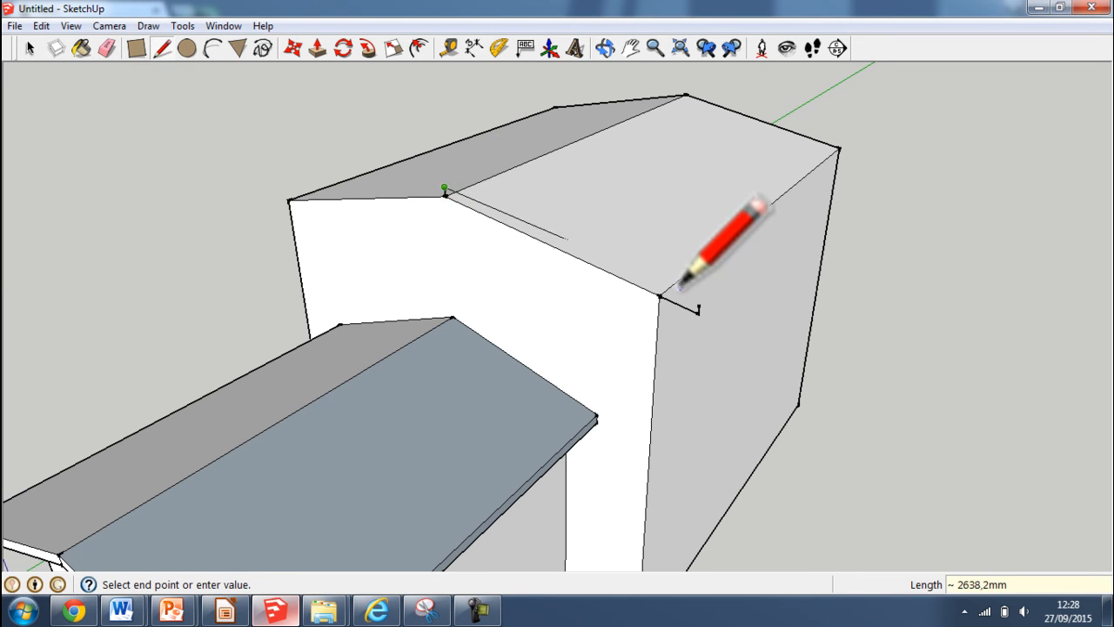
{"action": "left_click", "coordinate": [698, 306]}
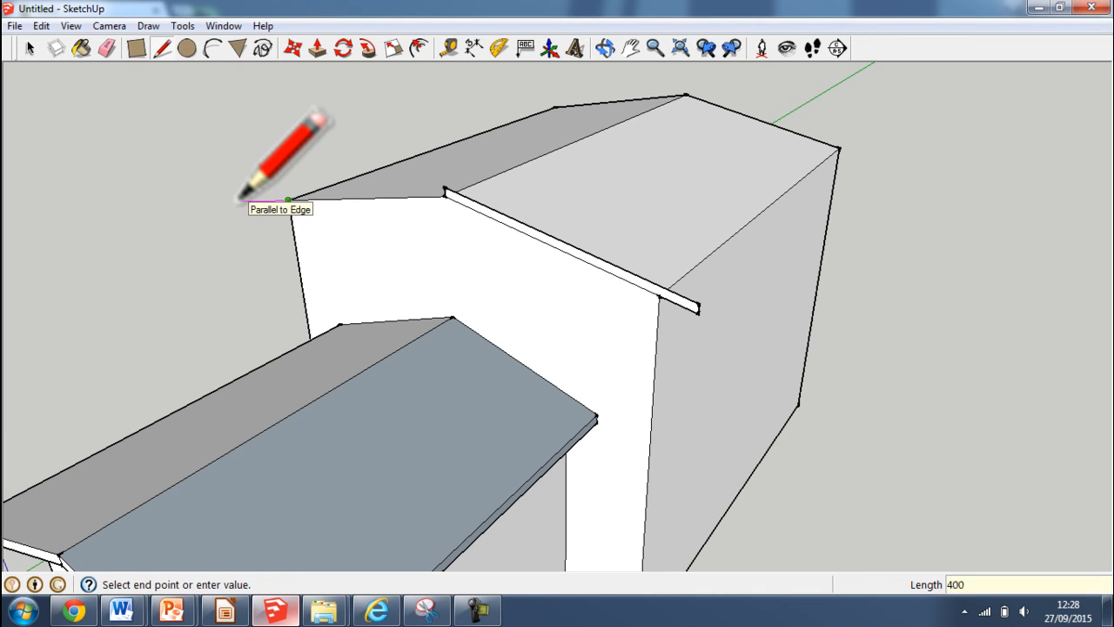
{"action": "key", "text": "Return"}
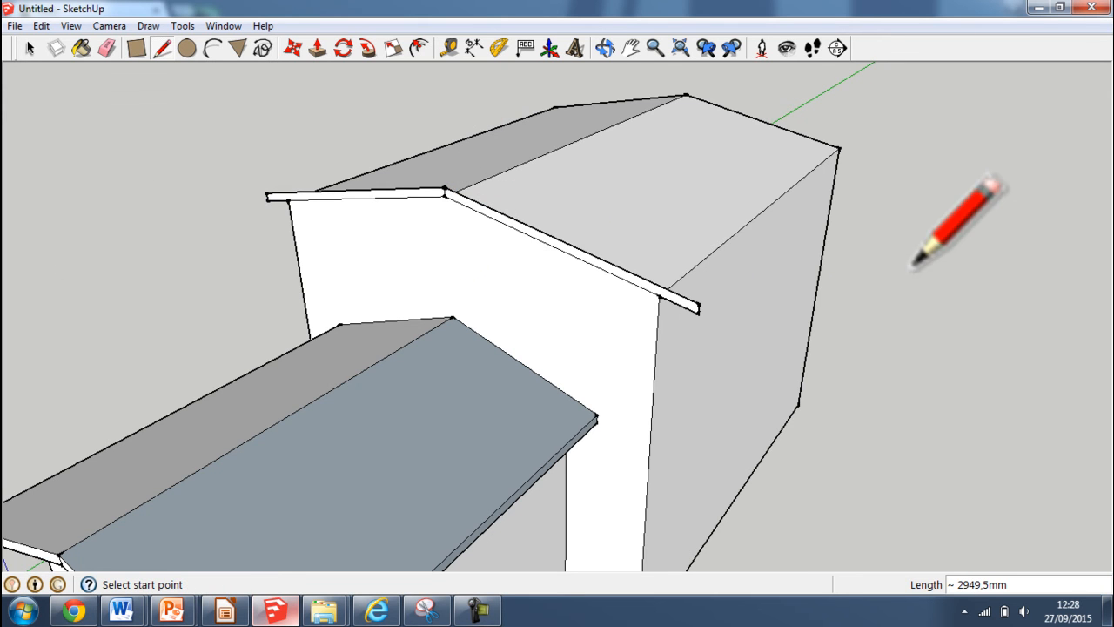
- Push/pull both roof profiles 6400 mm back along the large prism to form its two roof slabs
{"action": "left_click", "coordinate": [607, 48]}
{"action": "left_click_drag", "start_coordinate": [845, 249], "coordinate": [339, 248]}
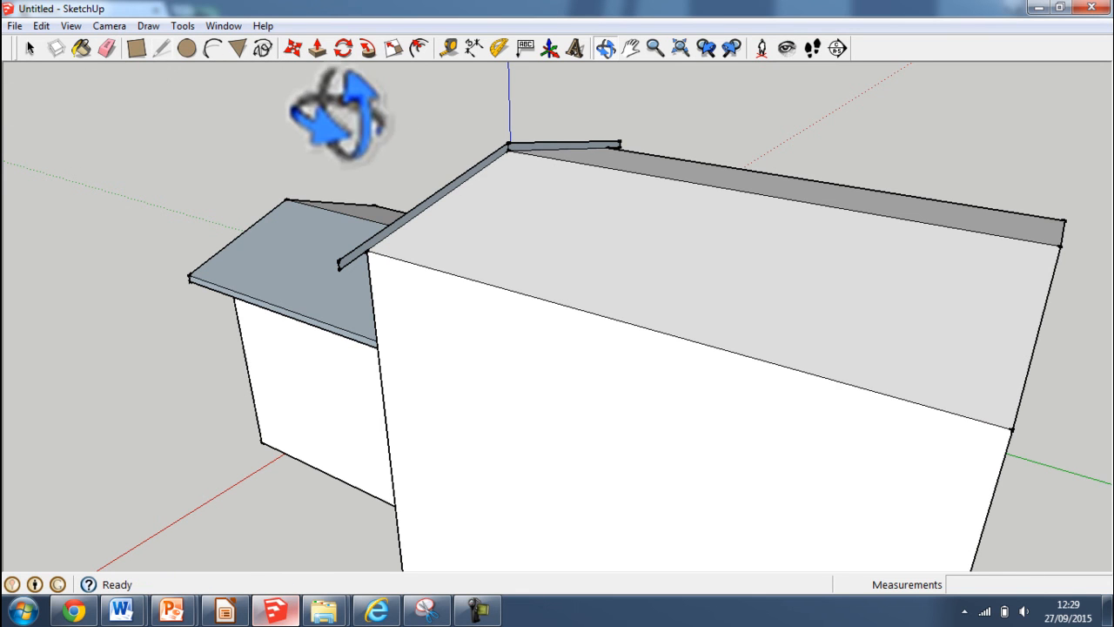
{"action": "left_click", "coordinate": [318, 48]}
{"action": "left_click_drag", "start_coordinate": [435, 261], "coordinate": [501, 283]}
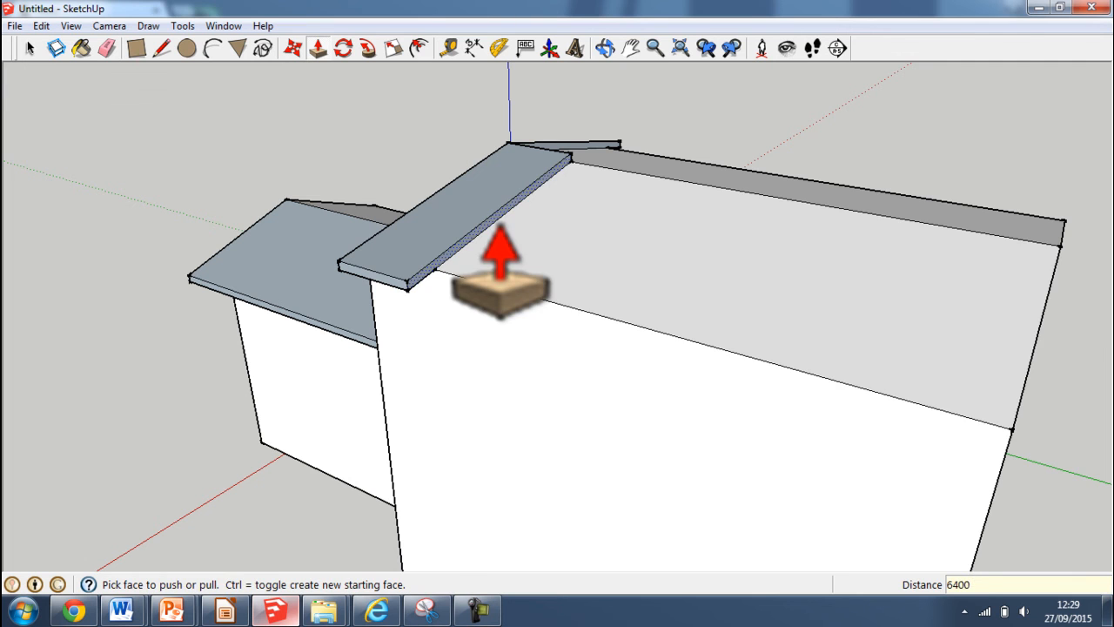
{"action": "type", "text": "6400"}
{"action": "key", "text": "Return"}
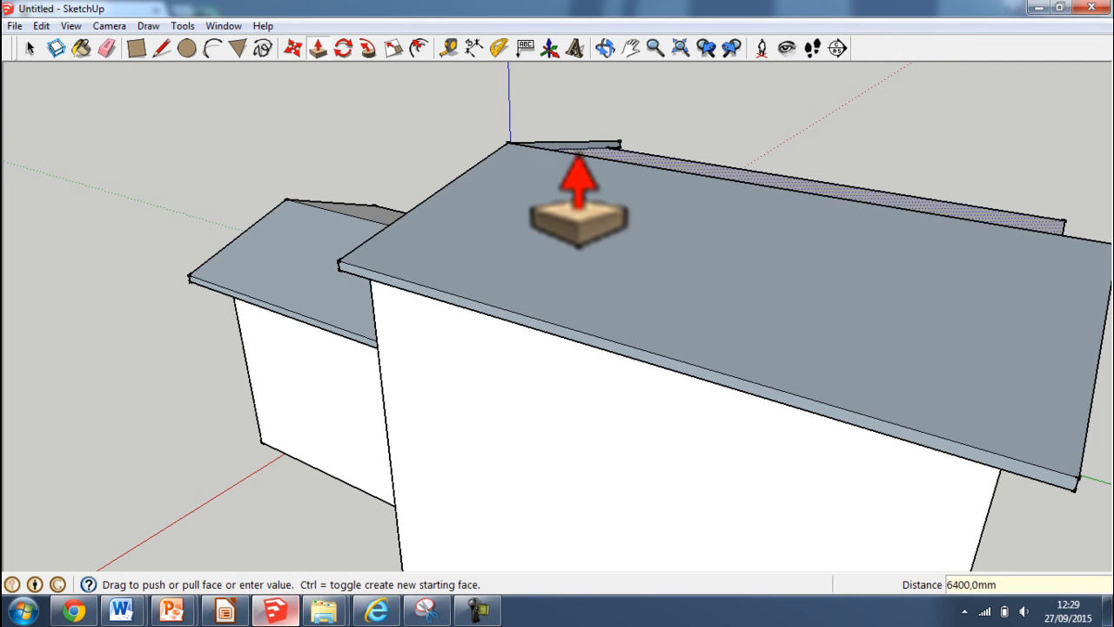
{"action": "left_click_drag", "start_coordinate": [579, 155], "coordinate": [592, 155]}
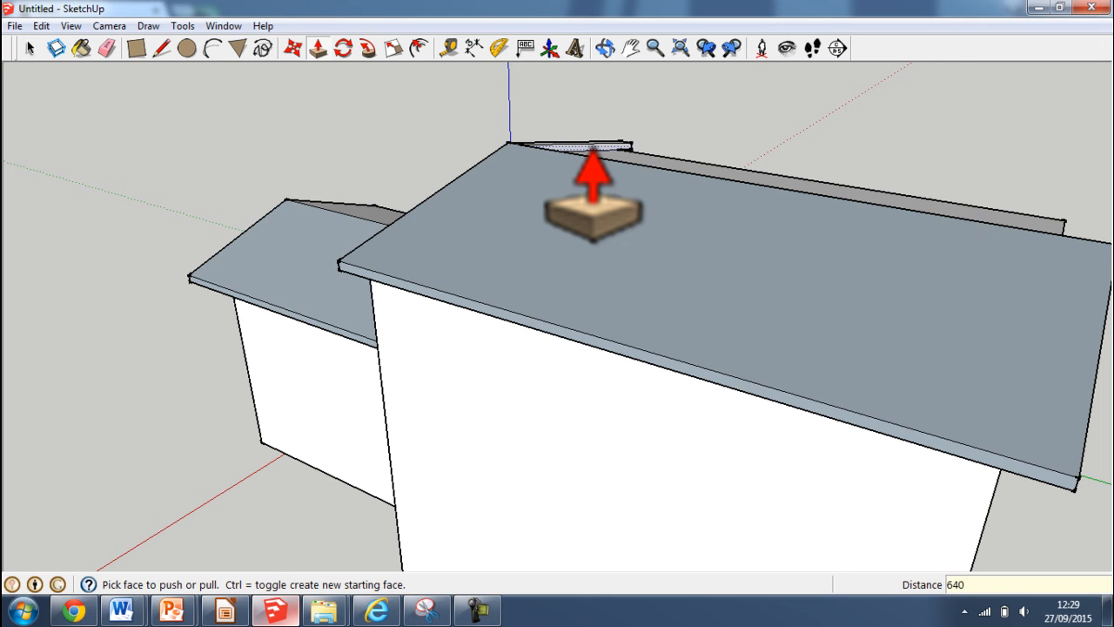
{"action": "key", "text": "Return"}
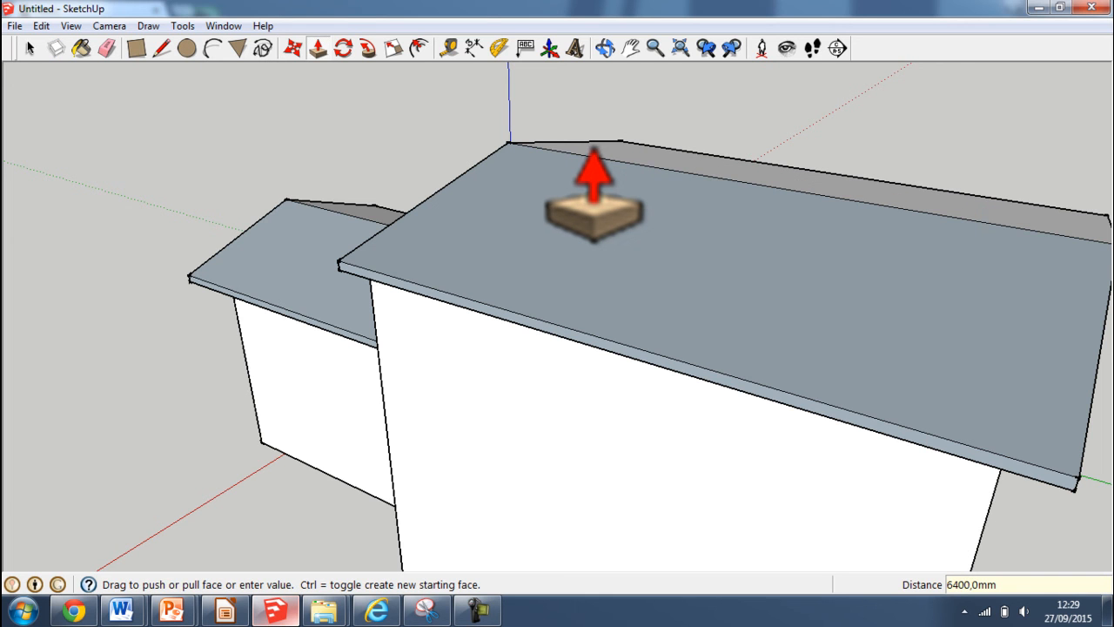
- Redraw the upper front edge of the large roof's right slab from ridge to eave to restore its missing front face
{"action": "left_click", "coordinate": [604, 49]}
{"action": "left_click_drag", "start_coordinate": [836, 283], "coordinate": [619, 269]}
{"action": "left_click_drag", "start_coordinate": [860, 351], "coordinate": [544, 305]}
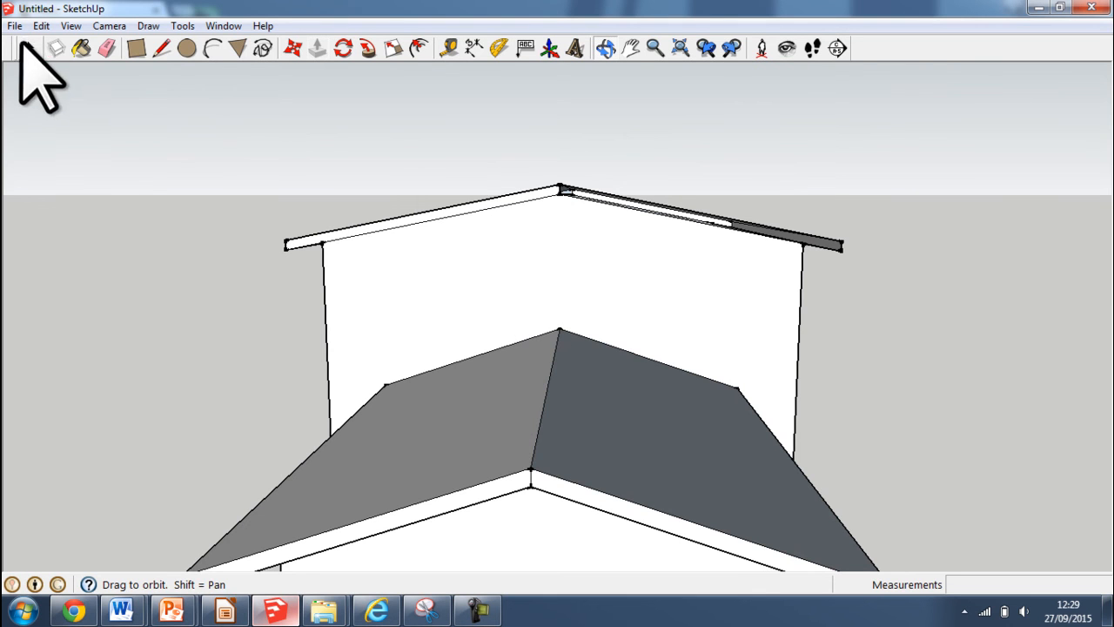
{"action": "left_click", "coordinate": [161, 48]}
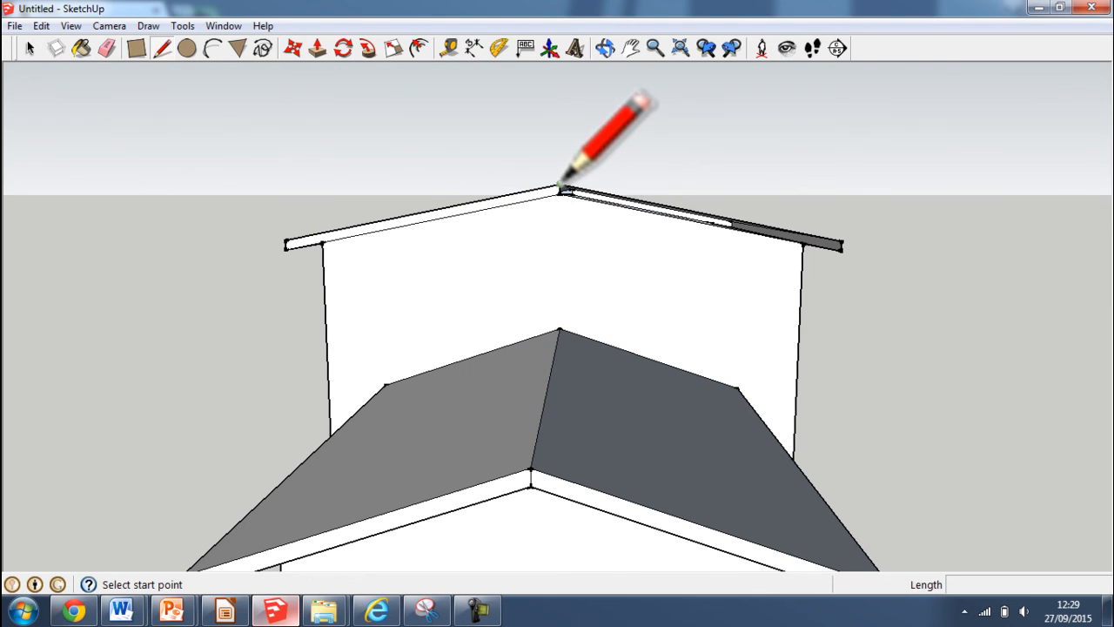
{"action": "left_click", "coordinate": [841, 245]}
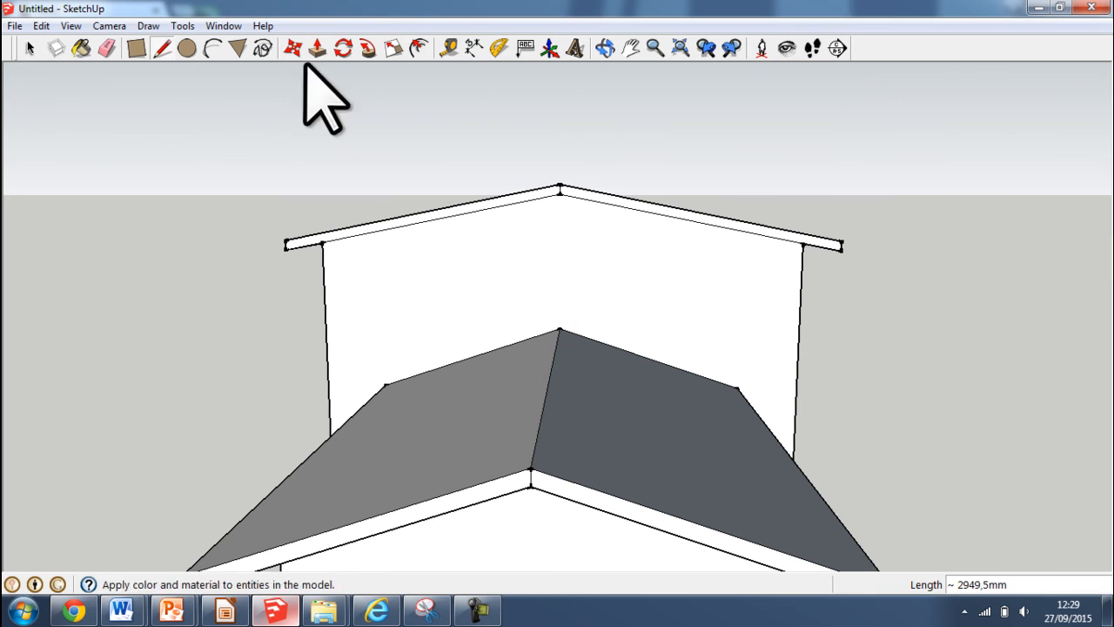
{"action": "key", "text": "m"}
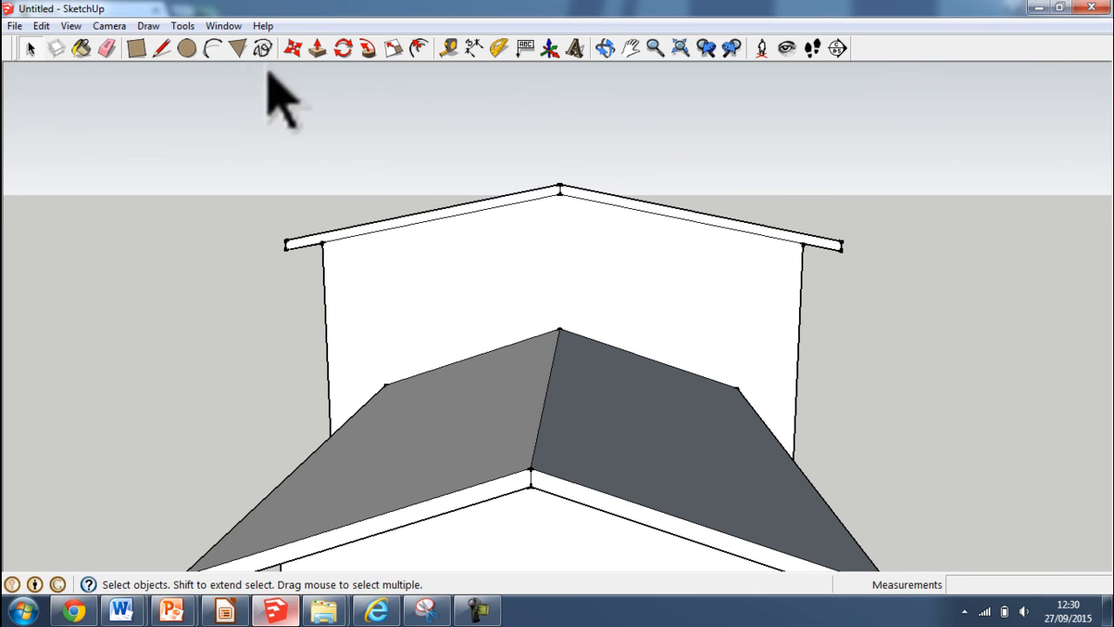
- Push/pull both front faces of the large prism's roof outward 400 mm over the gable wall
{"action": "left_click", "coordinate": [318, 48]}
{"action": "left_click_drag", "start_coordinate": [634, 219], "coordinate": [651, 218]}
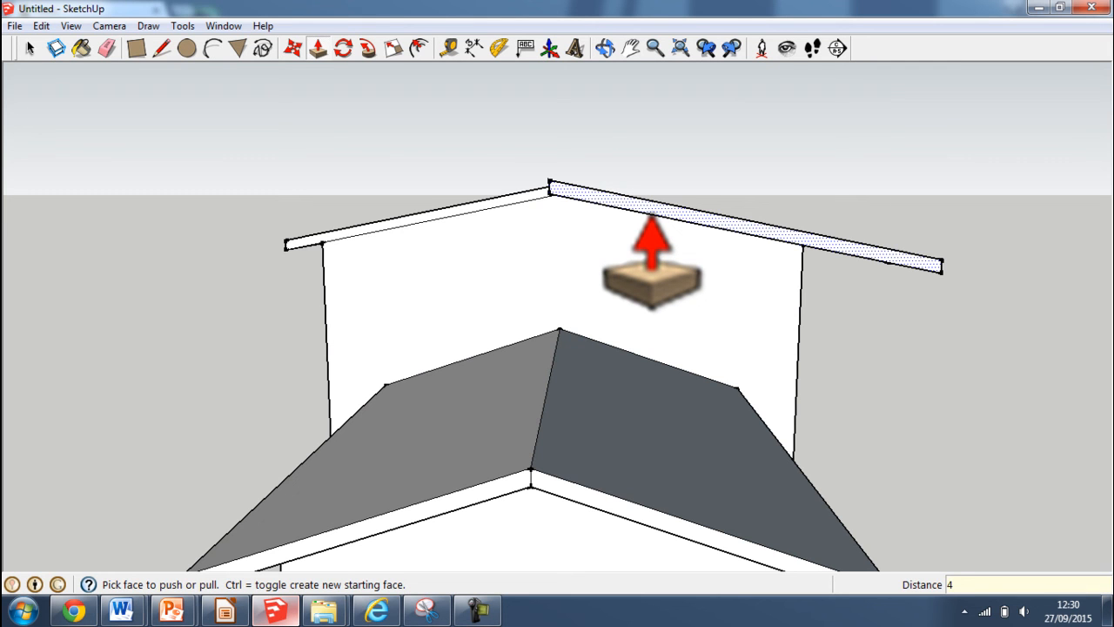
{"action": "key", "text": "Return"}
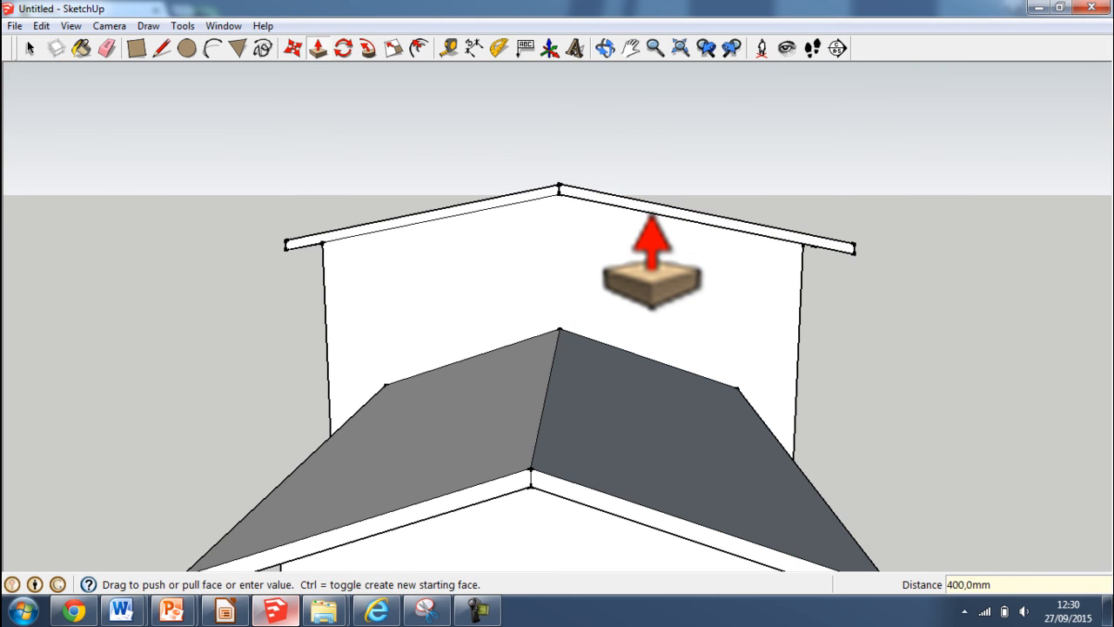
{"action": "left_click", "coordinate": [606, 48]}
{"action": "left_click_drag", "start_coordinate": [410, 194], "coordinate": [692, 222]}
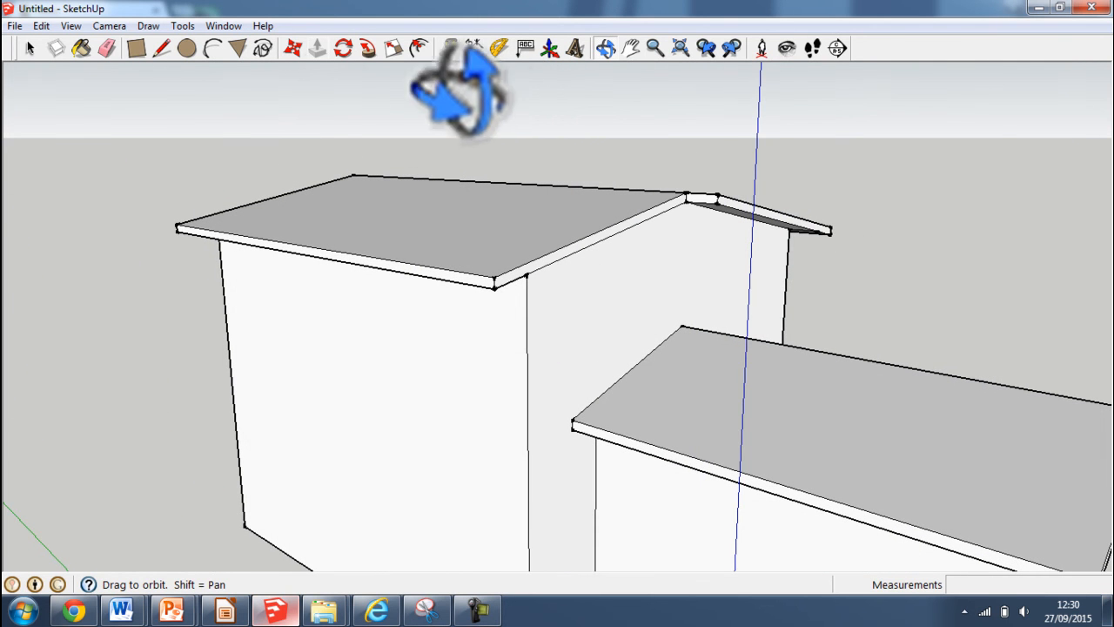
{"action": "left_click", "coordinate": [318, 49]}
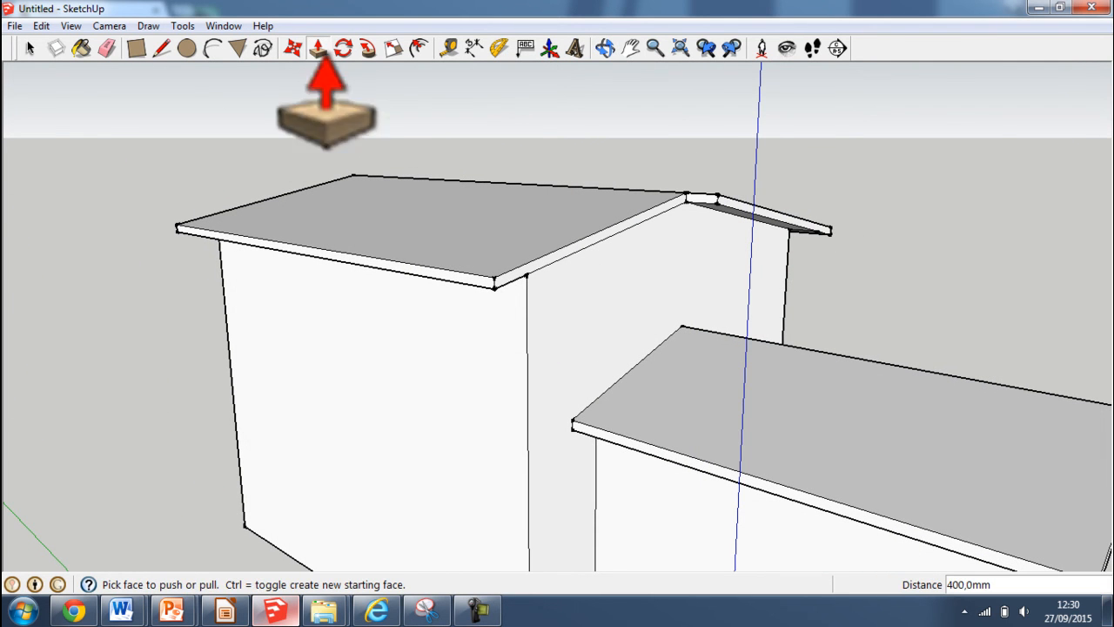
{"action": "left_click", "coordinate": [565, 272]}
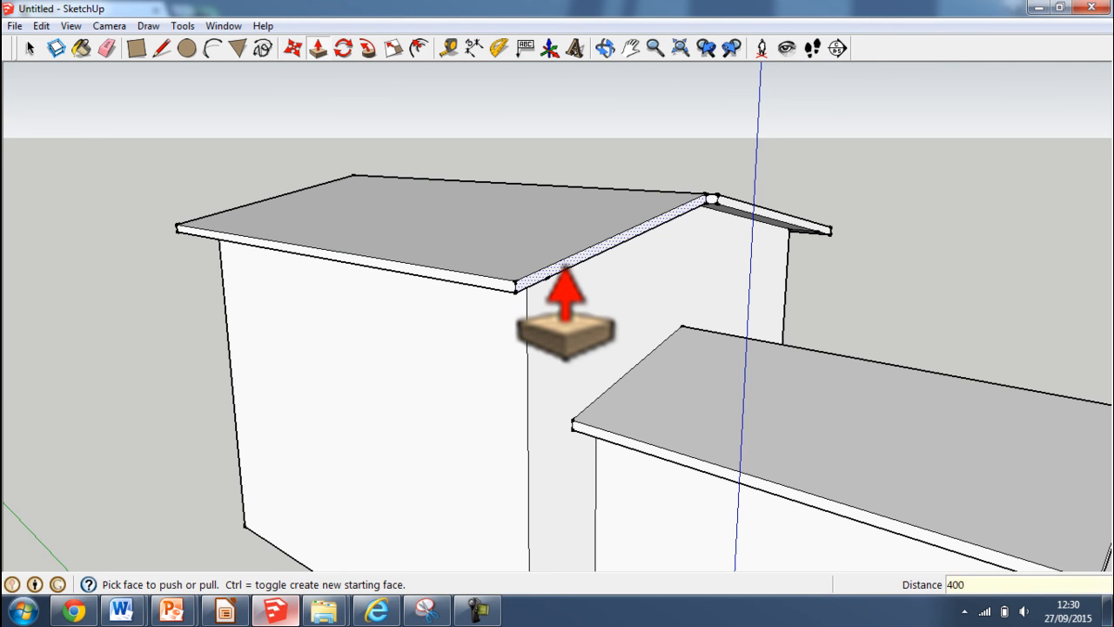
{"action": "type", "text": "400"}
{"action": "key", "text": "Return"}
- Delete the leftover dividing edge on the underside of the large roof's front overhang
{"action": "scroll", "coordinate": [565, 300], "scroll_direction": "up", "scroll_amount": 1}
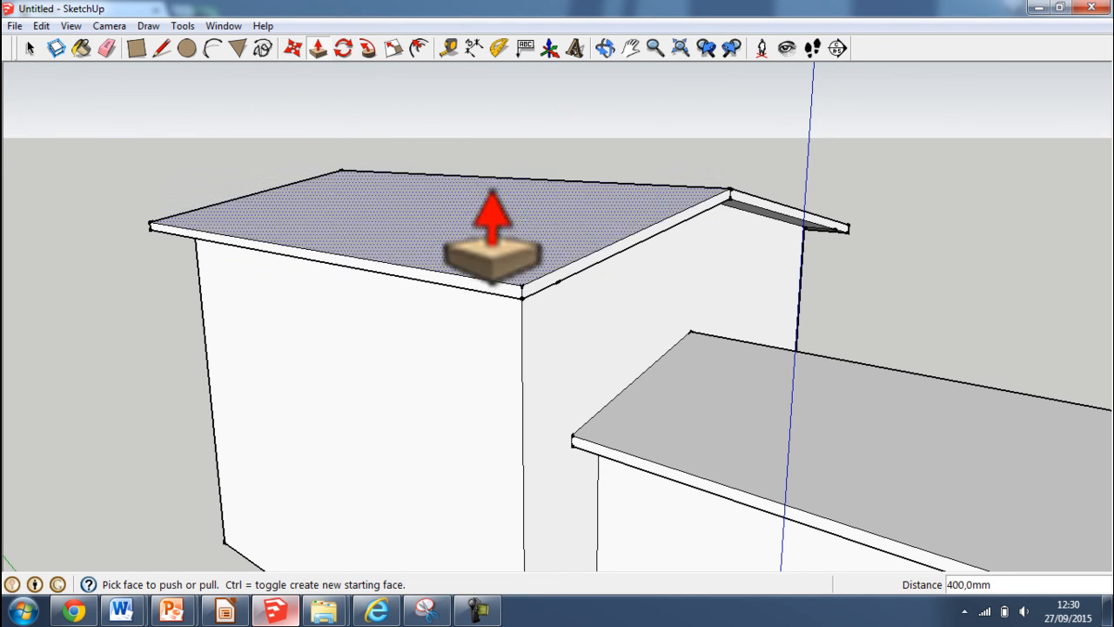
{"action": "left_click", "coordinate": [607, 48]}
{"action": "left_click_drag", "start_coordinate": [708, 348], "coordinate": [625, 195]}
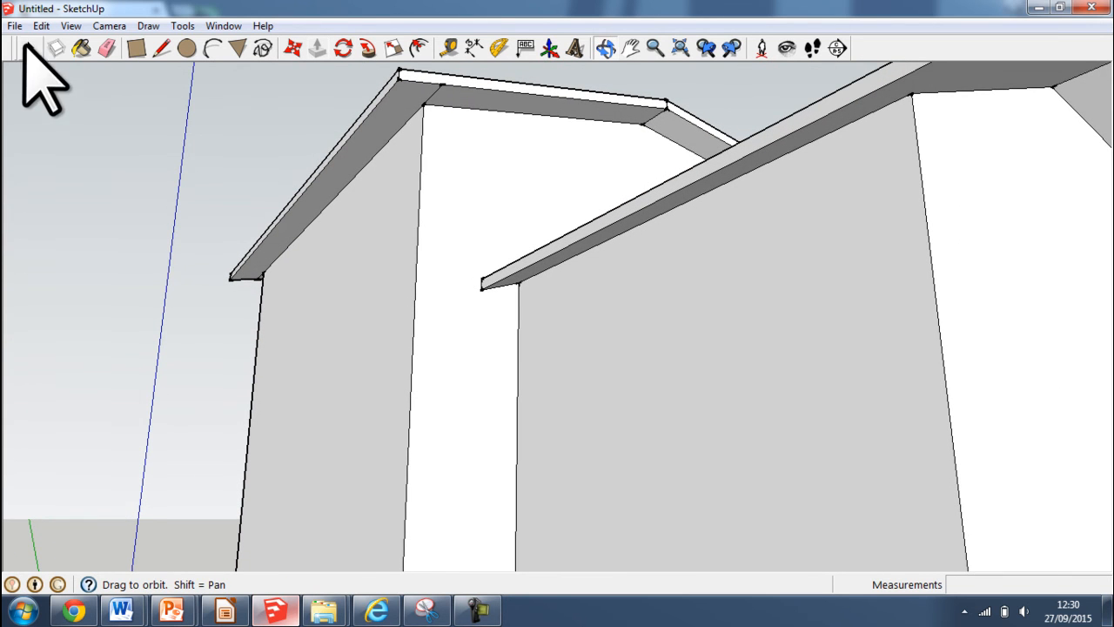
{"action": "left_click", "coordinate": [29, 48]}
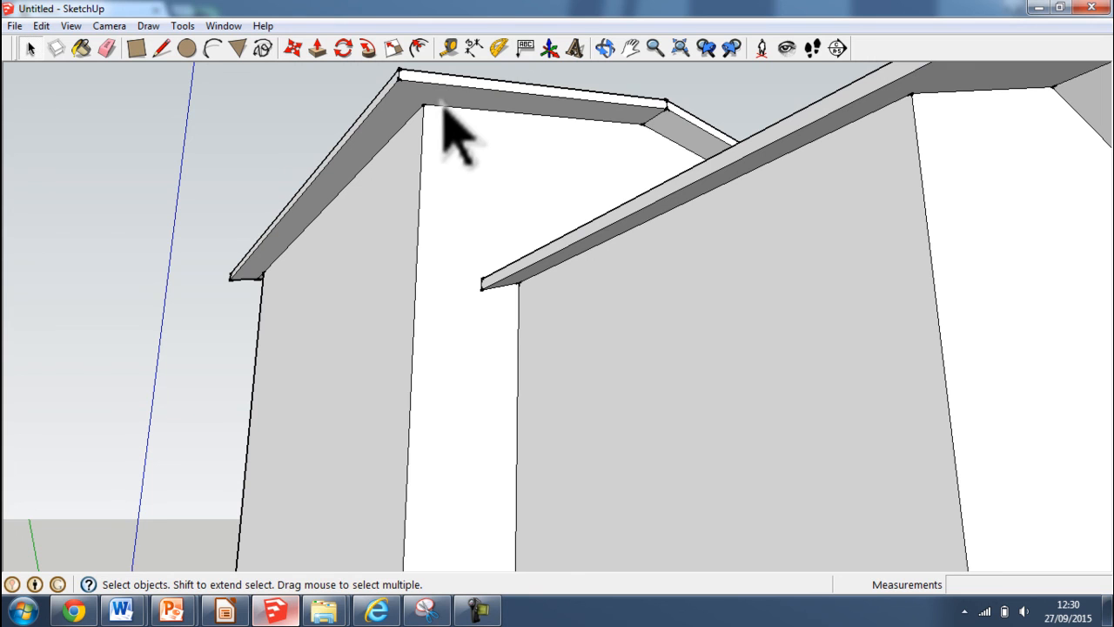
{"action": "scroll", "coordinate": [270, 287], "scroll_direction": "up", "scroll_amount": 4}
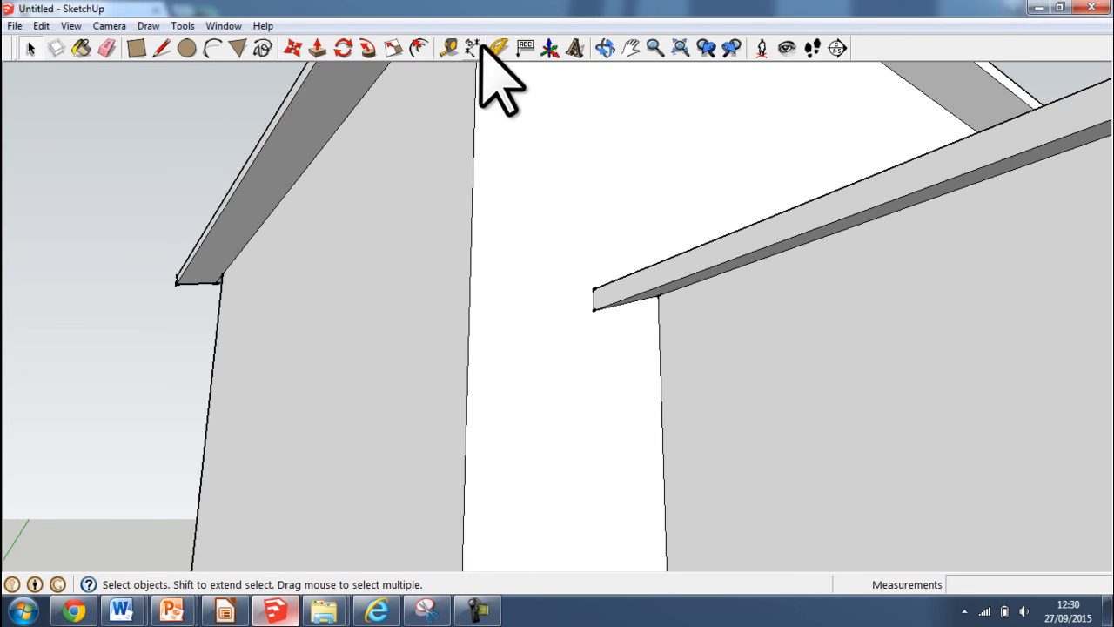
- Delete the leftover edge across the underside of the large roof's left eave corner at the front overhang
{"action": "left_click", "coordinate": [606, 49]}
{"action": "left_click_drag", "start_coordinate": [232, 308], "coordinate": [310, 254]}
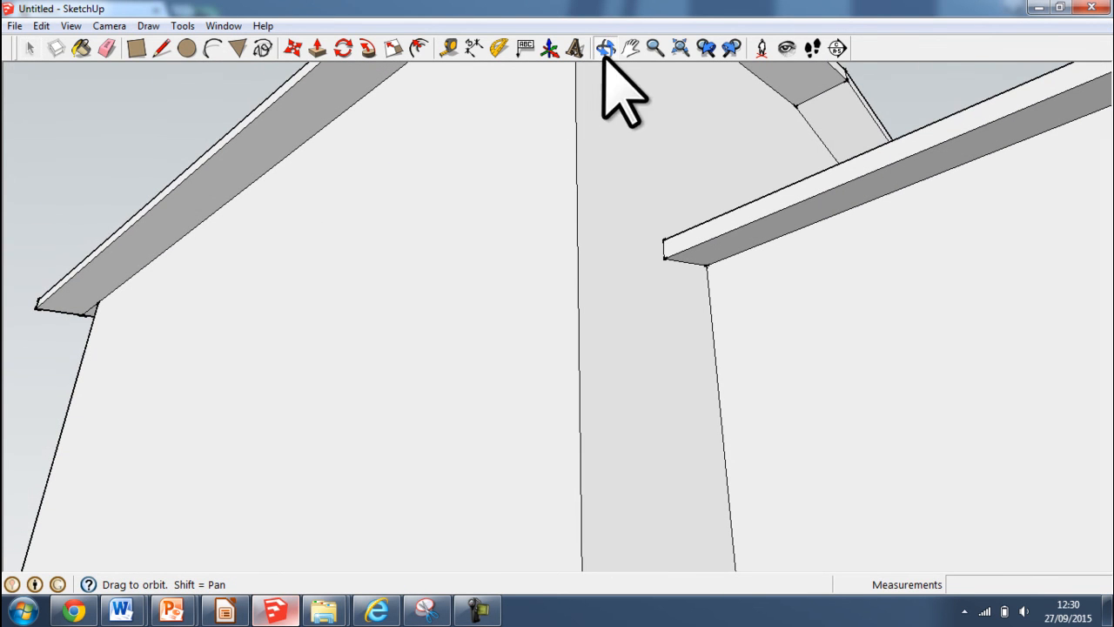
{"action": "left_click", "coordinate": [630, 47]}
{"action": "left_click_drag", "start_coordinate": [143, 261], "coordinate": [361, 252]}
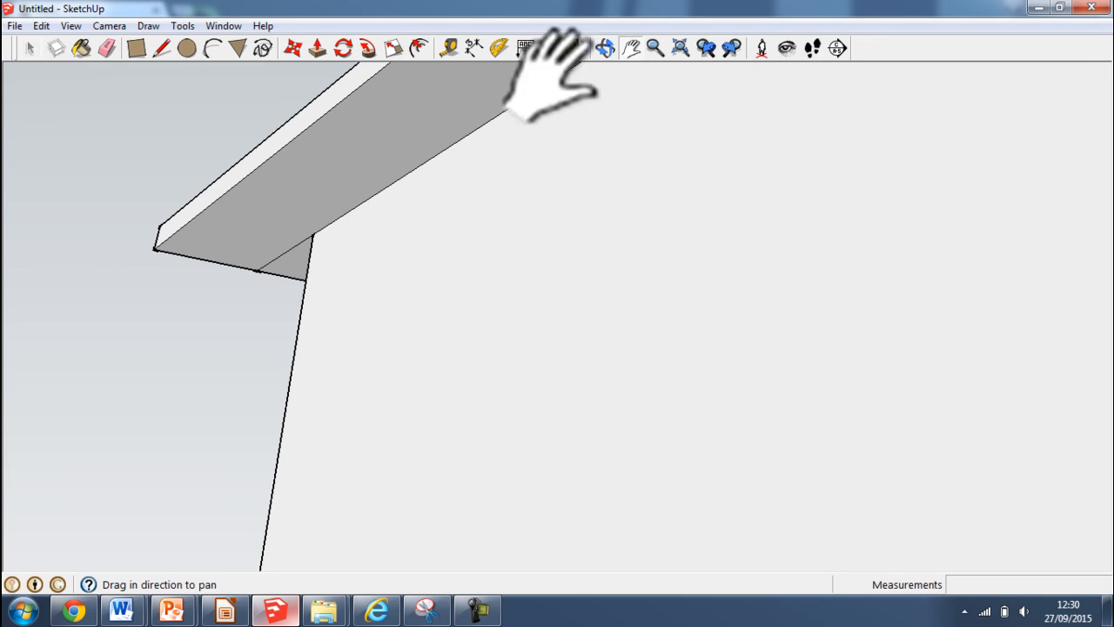
{"action": "left_click", "coordinate": [27, 47]}
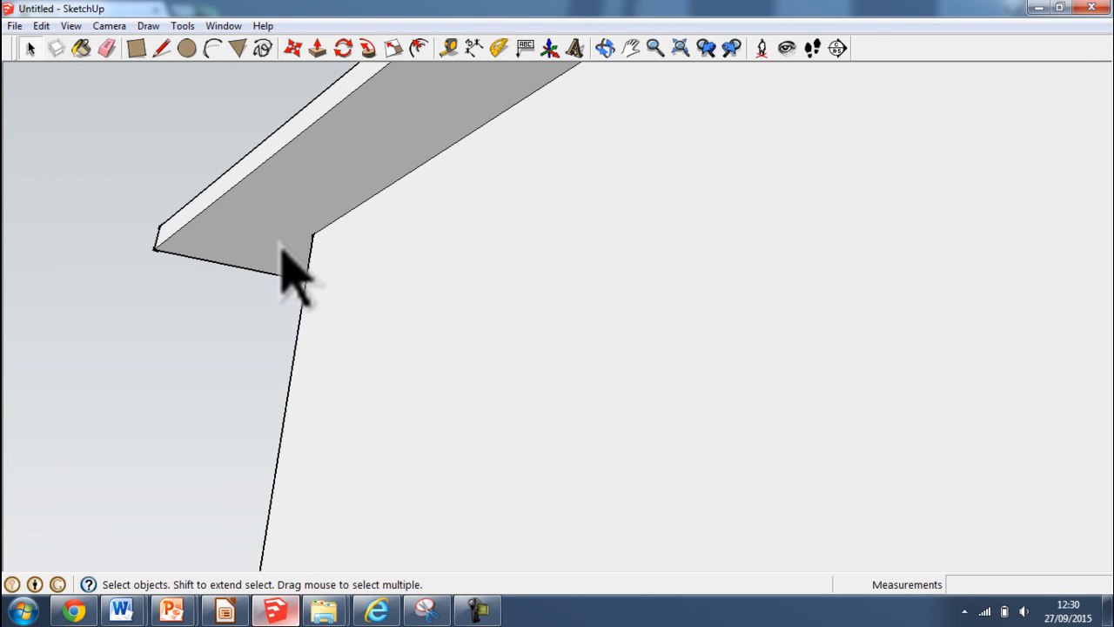
- Examine the undersides and overhangs of both roofs from the front and side for remaining leftover edges
{"action": "middle_click_drag", "start_coordinate": [402, 274], "coordinate": [753, 335]}
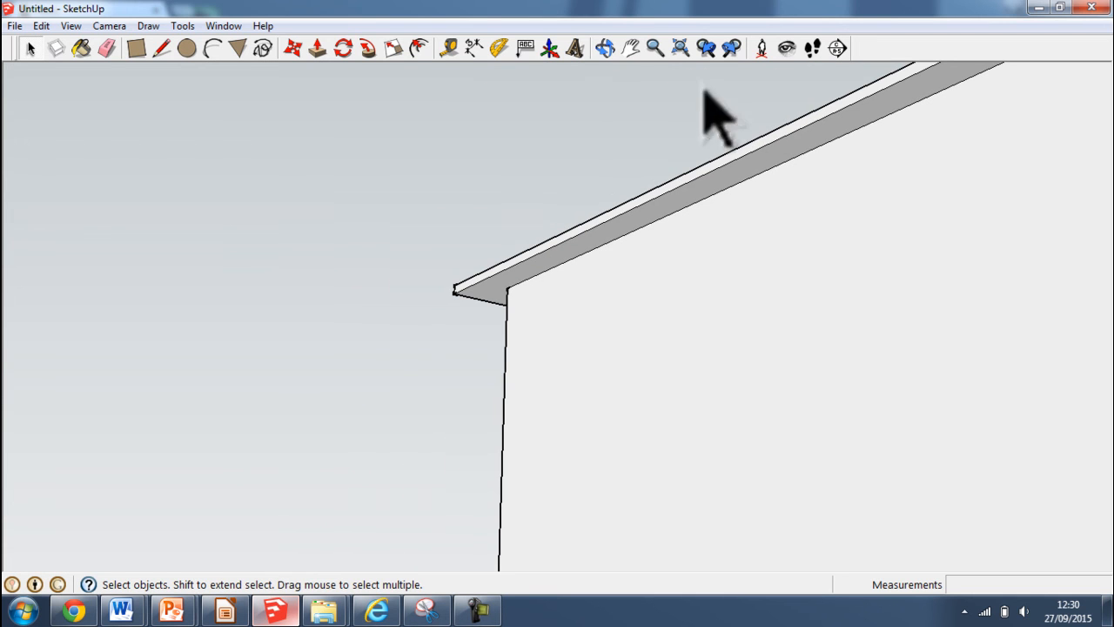
{"action": "left_click", "coordinate": [630, 48]}
{"action": "left_click_drag", "start_coordinate": [882, 236], "coordinate": [496, 311]}
{"action": "left_click_drag", "start_coordinate": [734, 261], "coordinate": [830, 289]}
{"action": "left_click_drag", "start_coordinate": [933, 306], "coordinate": [505, 257]}
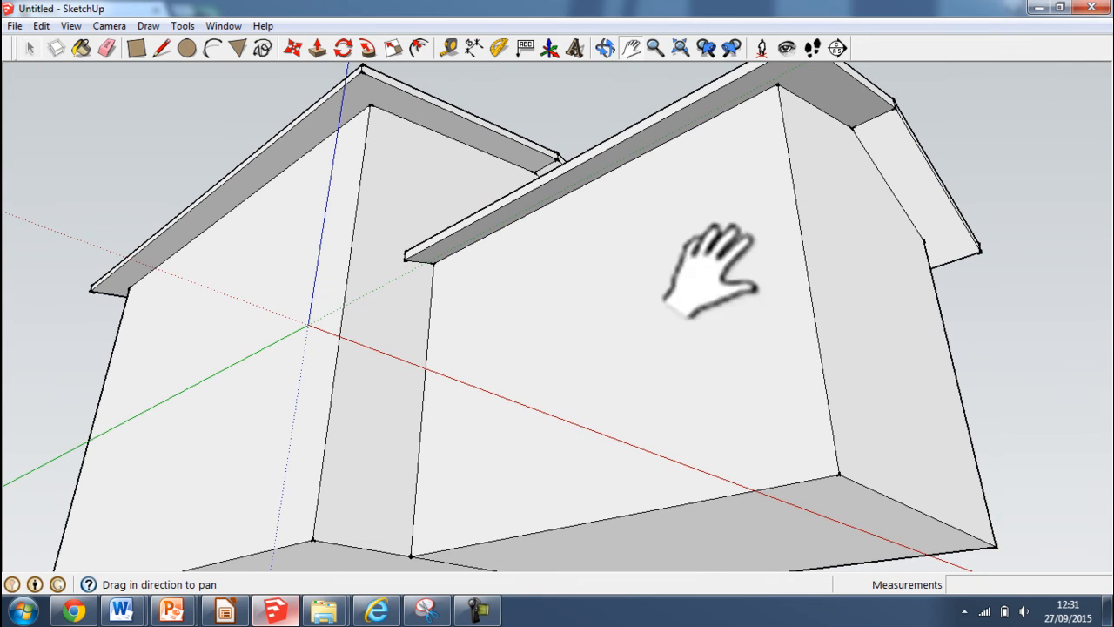
{"action": "left_click", "coordinate": [604, 48]}
{"action": "left_click_drag", "start_coordinate": [844, 273], "coordinate": [994, 310]}
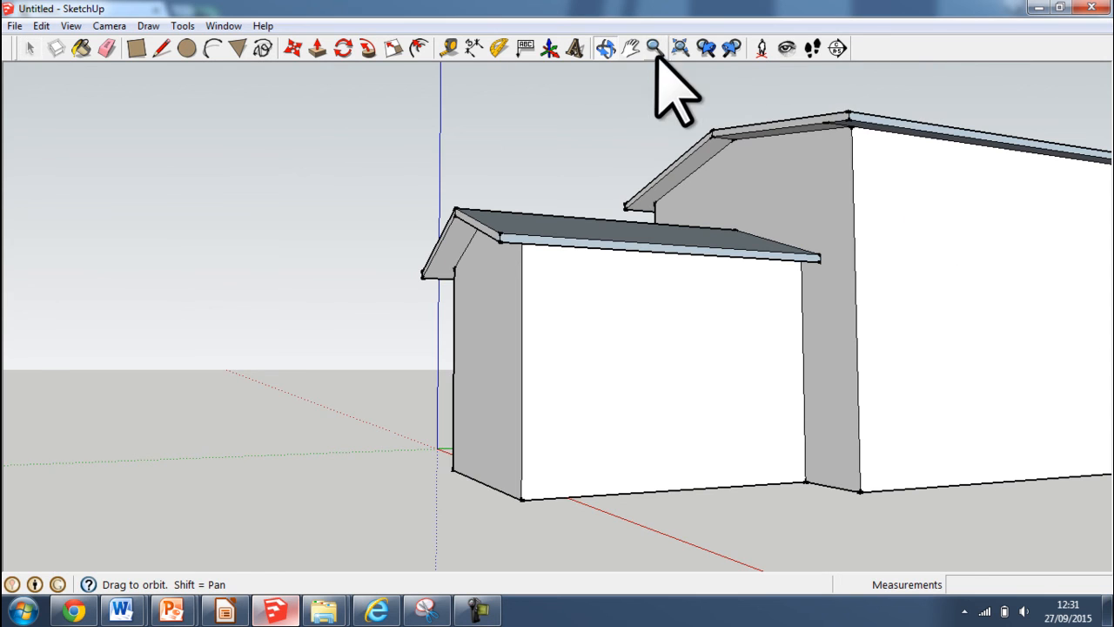
- Delete the short leftover edge dividing the underside of the large roof at its rear eave corner
{"action": "left_click", "coordinate": [631, 48]}
{"action": "left_click_drag", "start_coordinate": [907, 206], "coordinate": [505, 170]}
{"action": "left_click", "coordinate": [605, 48]}
{"action": "left_click_drag", "start_coordinate": [865, 212], "coordinate": [360, 218]}
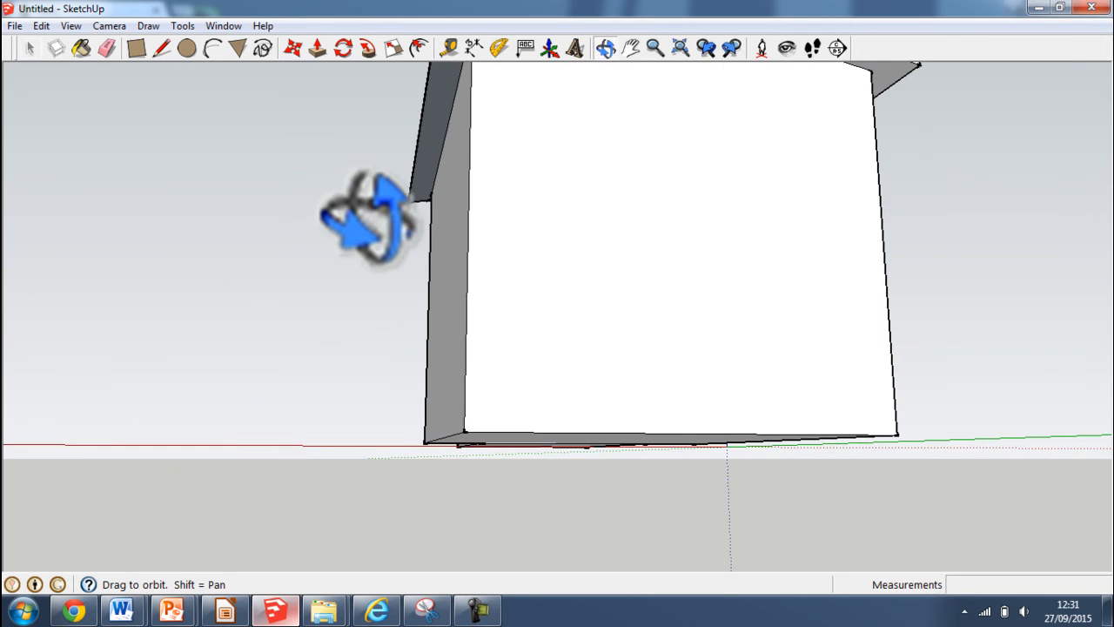
{"action": "left_click", "coordinate": [630, 48]}
{"action": "left_click_drag", "start_coordinate": [638, 148], "coordinate": [514, 278]}
{"action": "scroll", "coordinate": [514, 279], "scroll_direction": "up", "scroll_amount": 1}
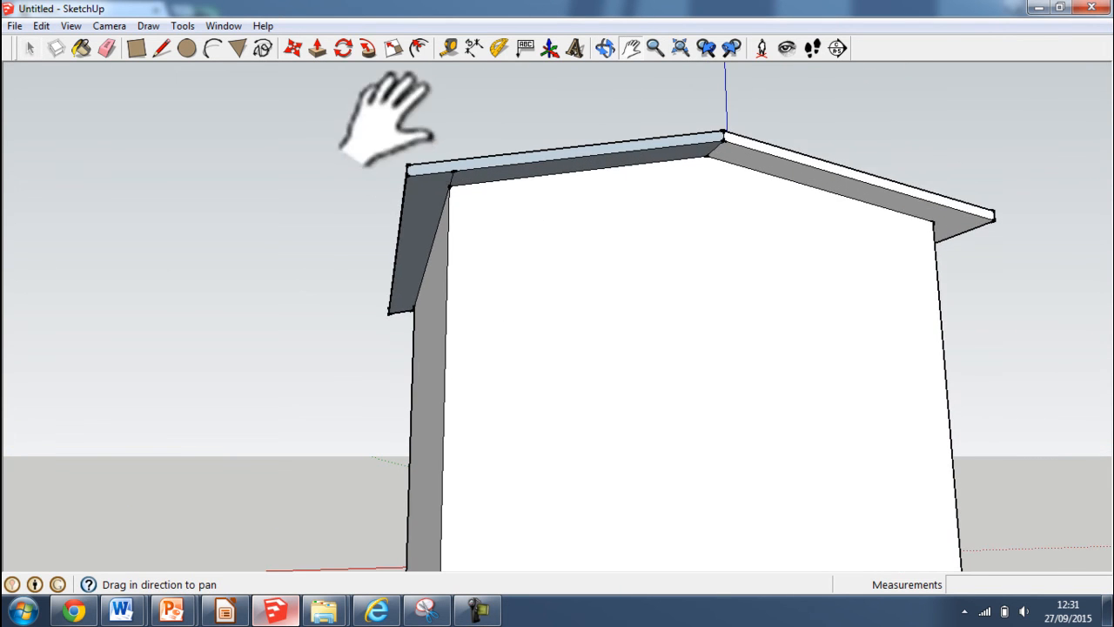
{"action": "left_click", "coordinate": [28, 48]}
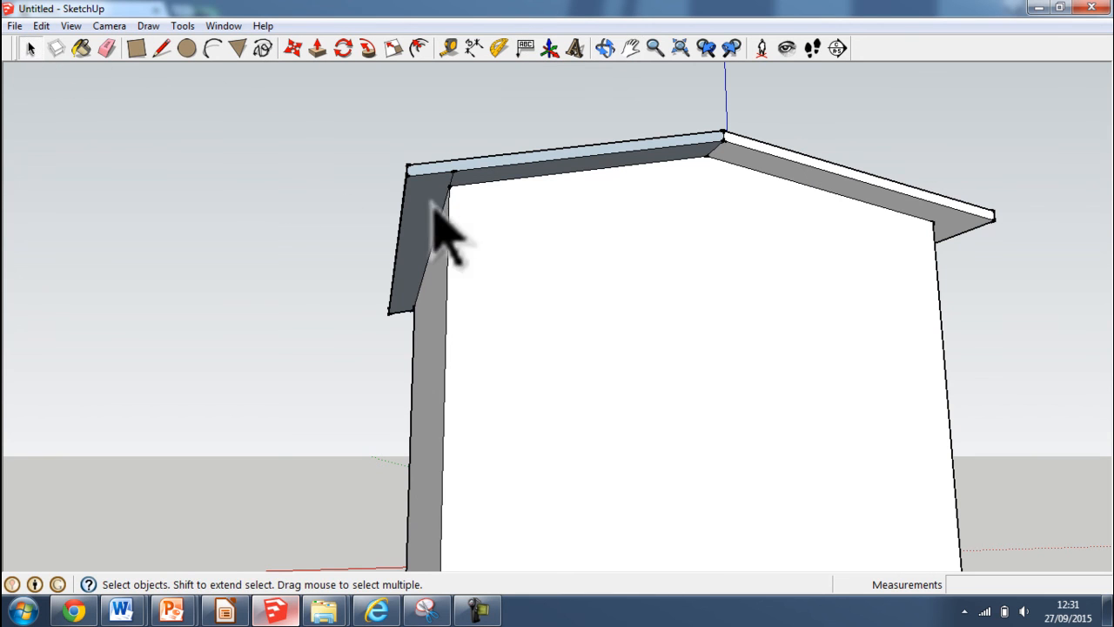
{"action": "left_click", "coordinate": [449, 177]}
{"action": "scroll", "coordinate": [659, 225], "scroll_direction": "down", "scroll_amount": 2}
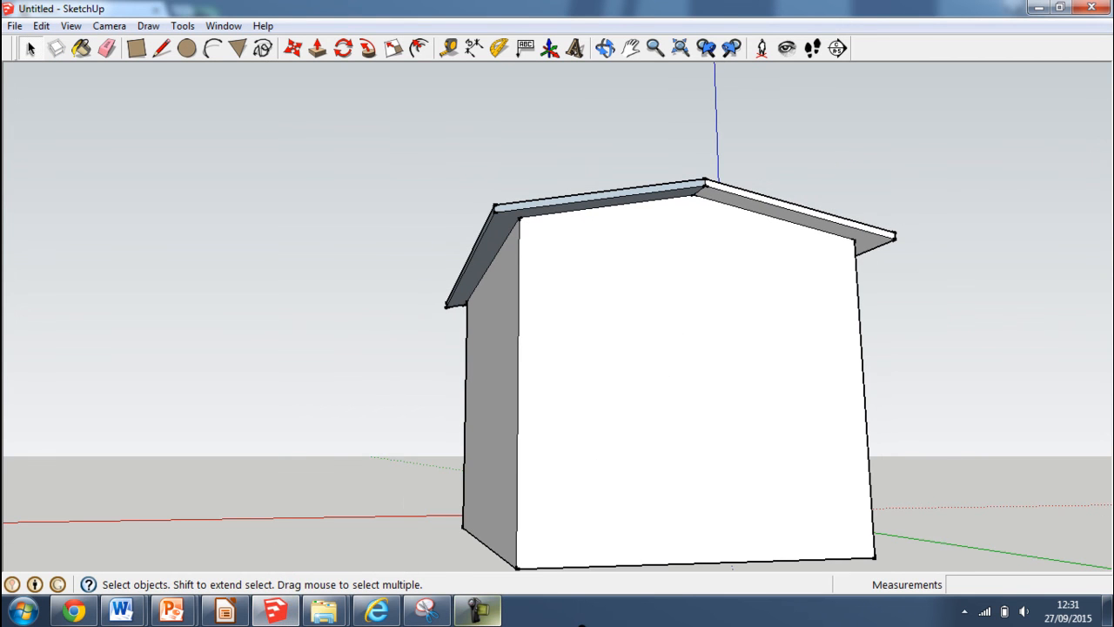